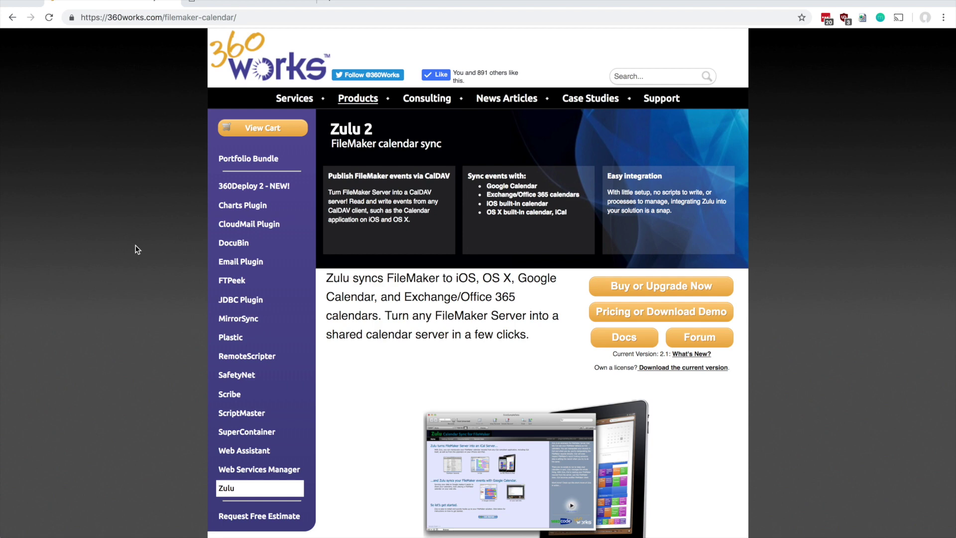
Browse 360Works Products to the Zulu page, then start and cancel the current-version download.
left_click(113, 222)
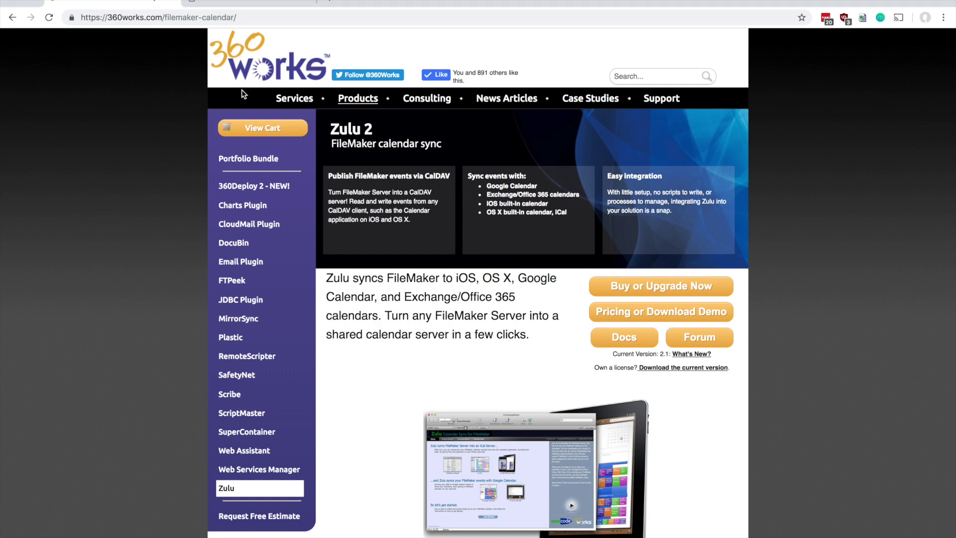
left_click(267, 68)
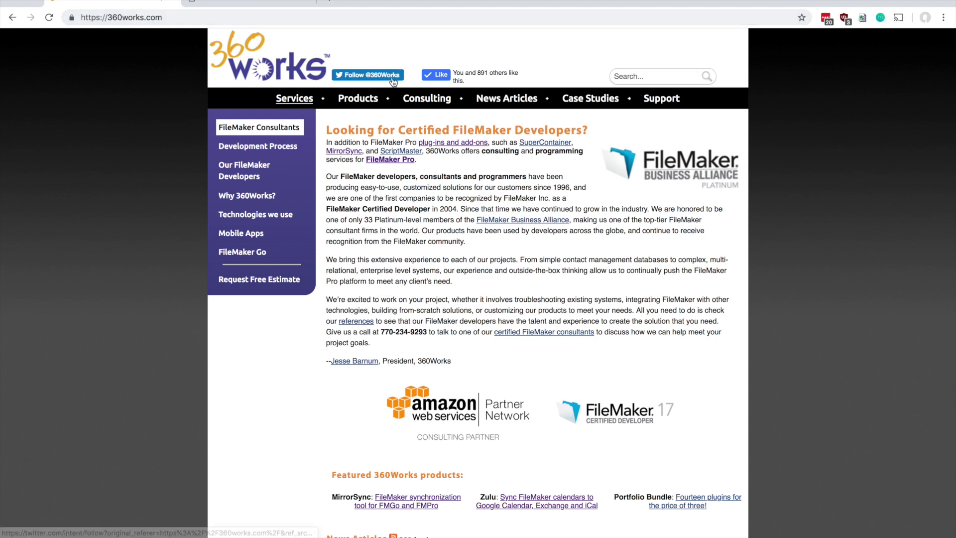
left_click(358, 98)
scroll(257, 328, "down", 2)
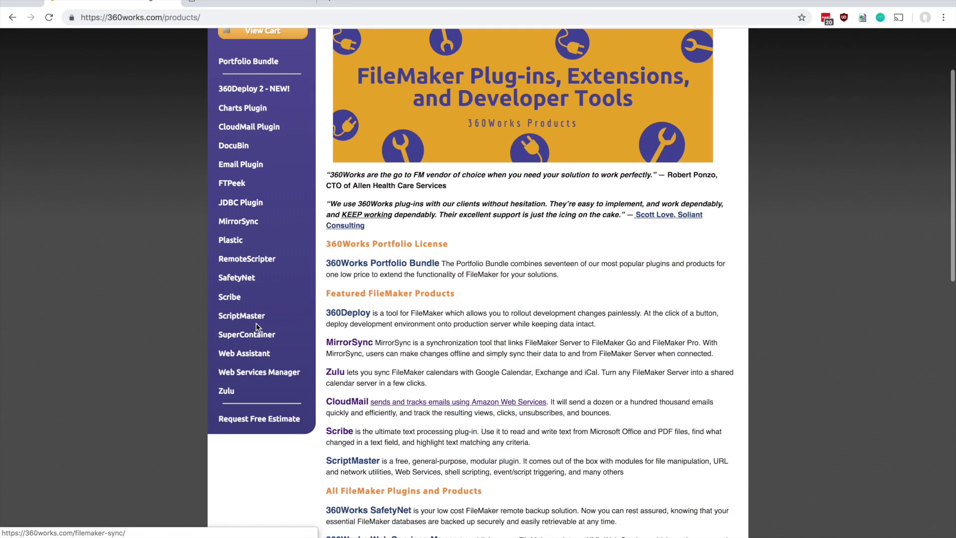
left_click(229, 389)
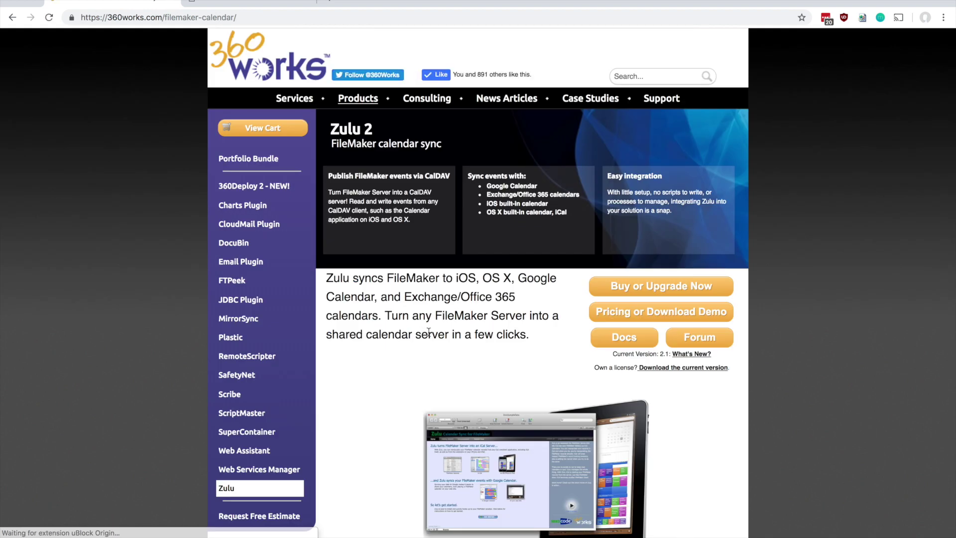
left_click(681, 370)
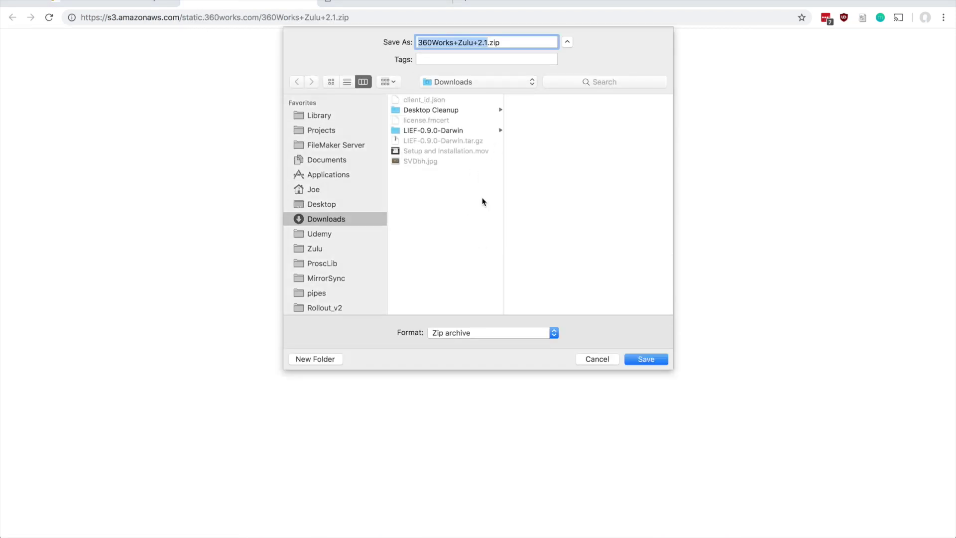
left_click(598, 359)
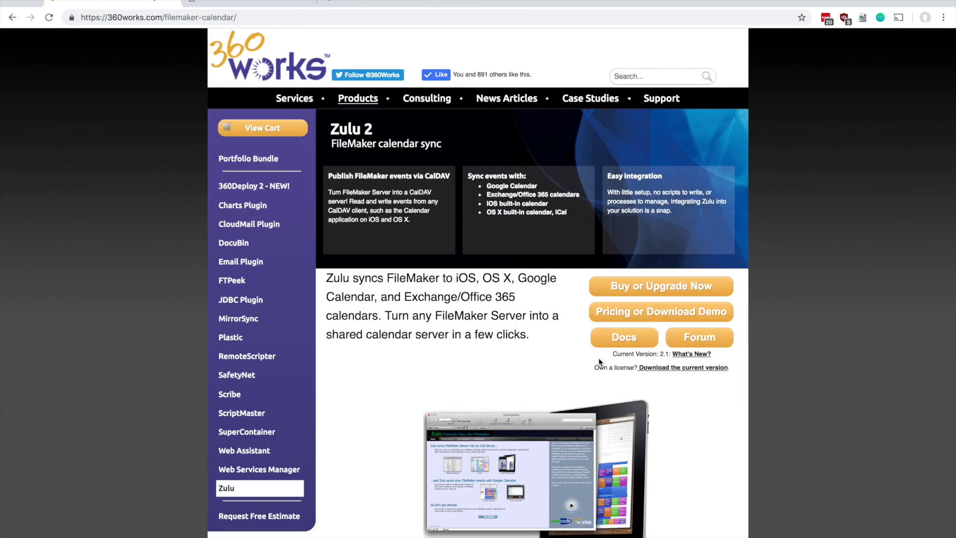
In Finder, extract 360Works Zulu 2.3092.zip and open the extracted folder.
key("super+Tab")
key("super+Tab")
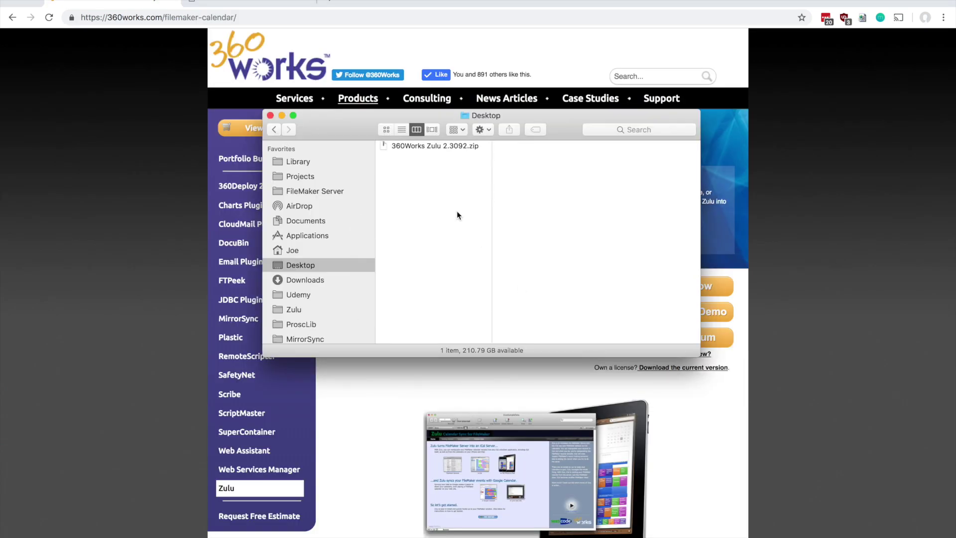
left_click(383, 149)
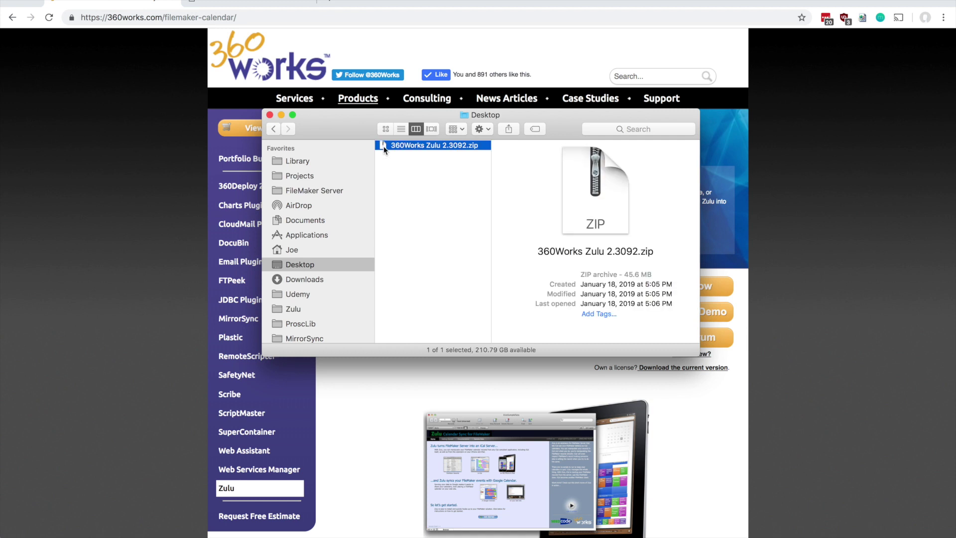
double_click(383, 145)
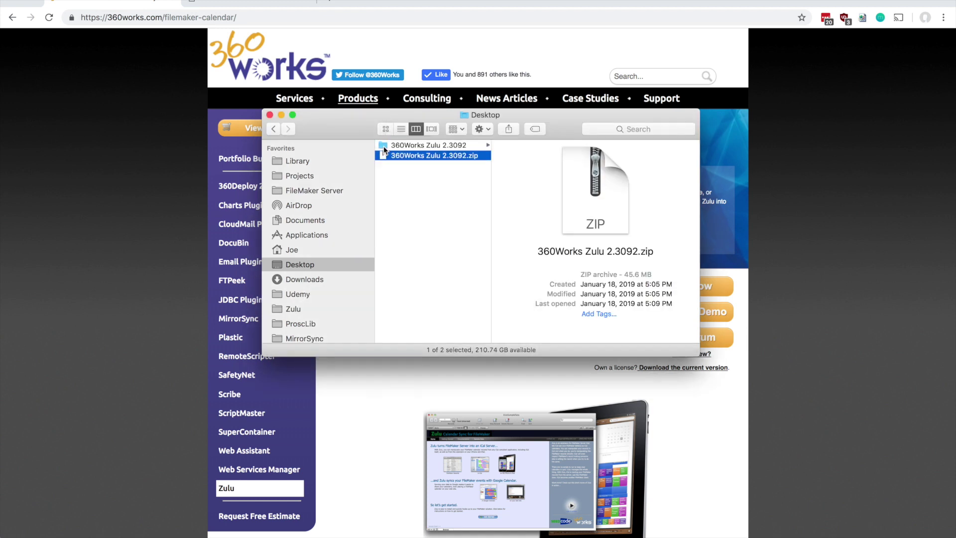
left_click(383, 146)
Look through the folder's installers and sample database, then launch Mac Installer.pkg.
key("Right")
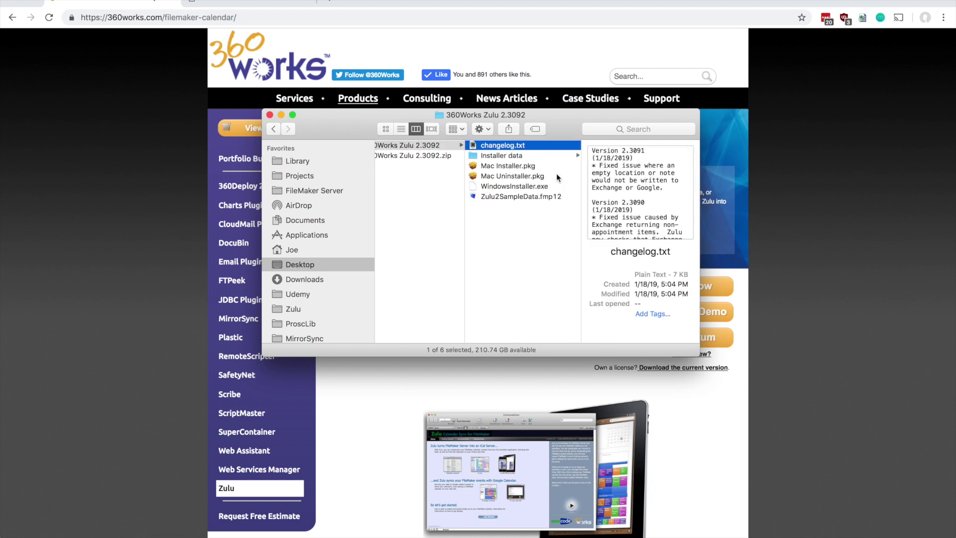
key("Down")
key("Down")
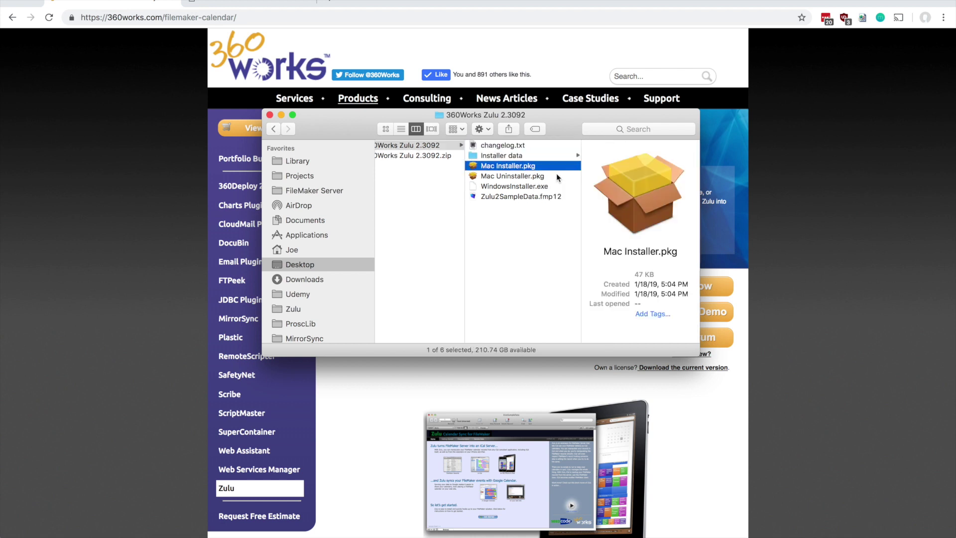
key("Down")
key("Down")
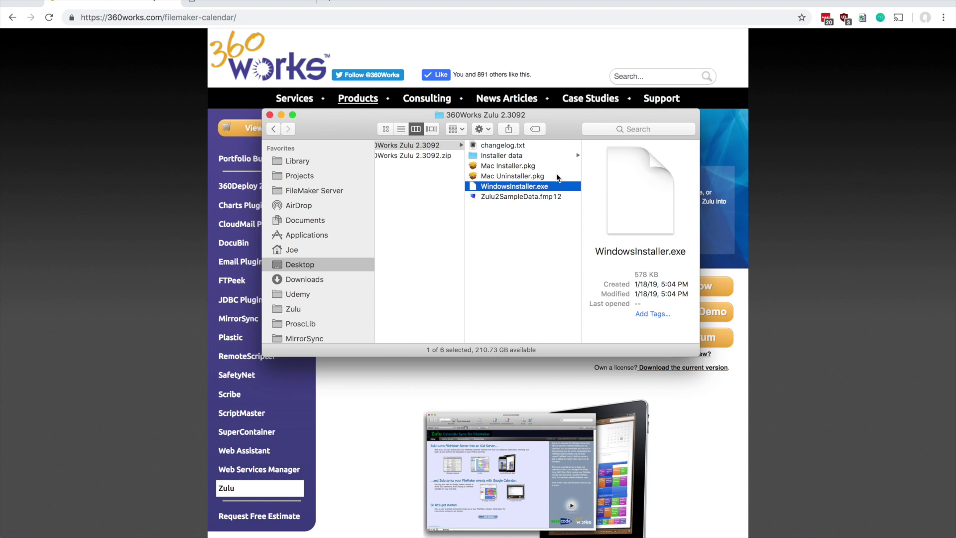
key("Up")
key("Up")
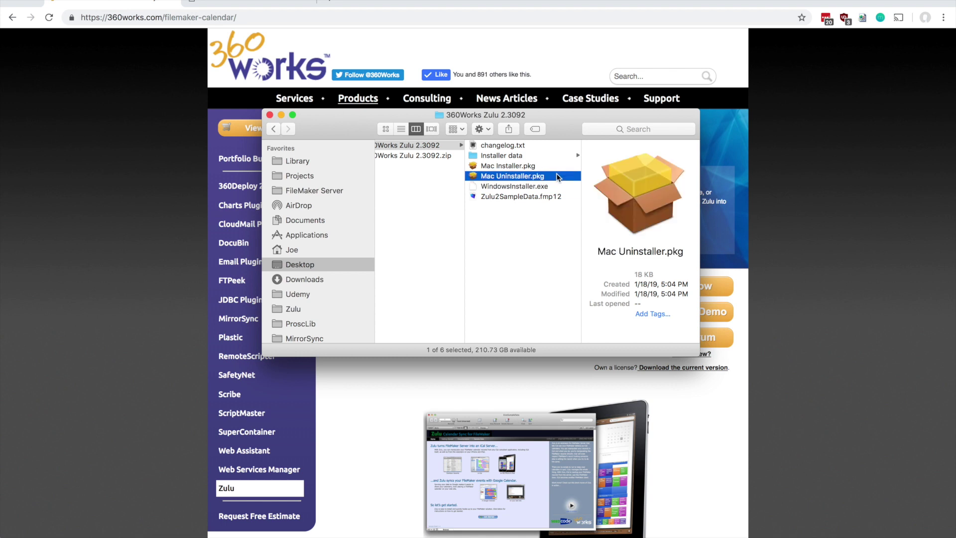
double_click(474, 166)
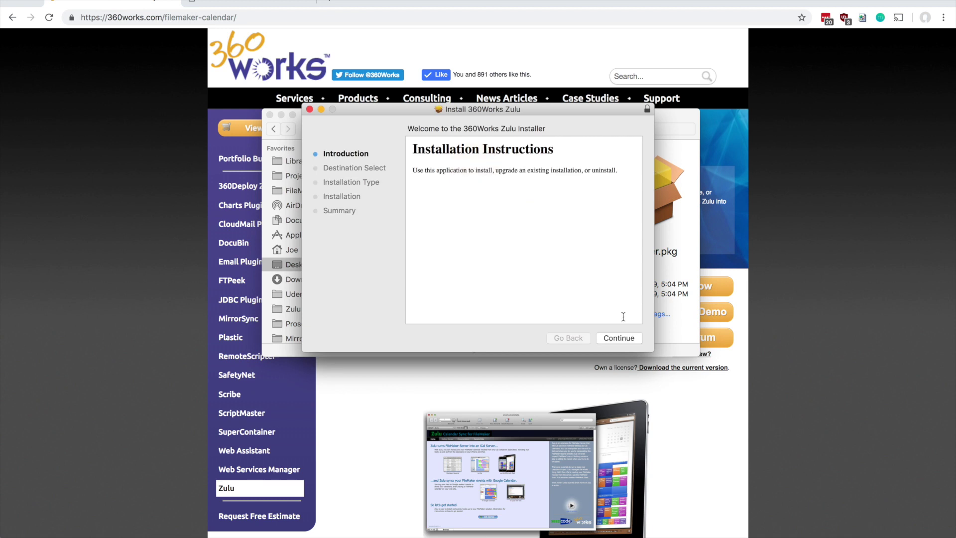
Continue past Introduction and start the Standard Install on Macintosh HD.
left_click(613, 339)
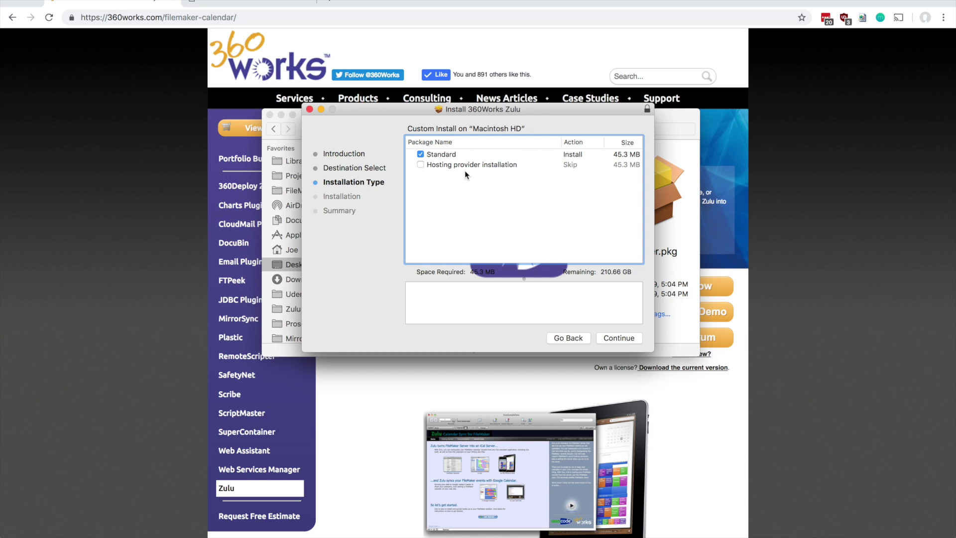
left_click(626, 338)
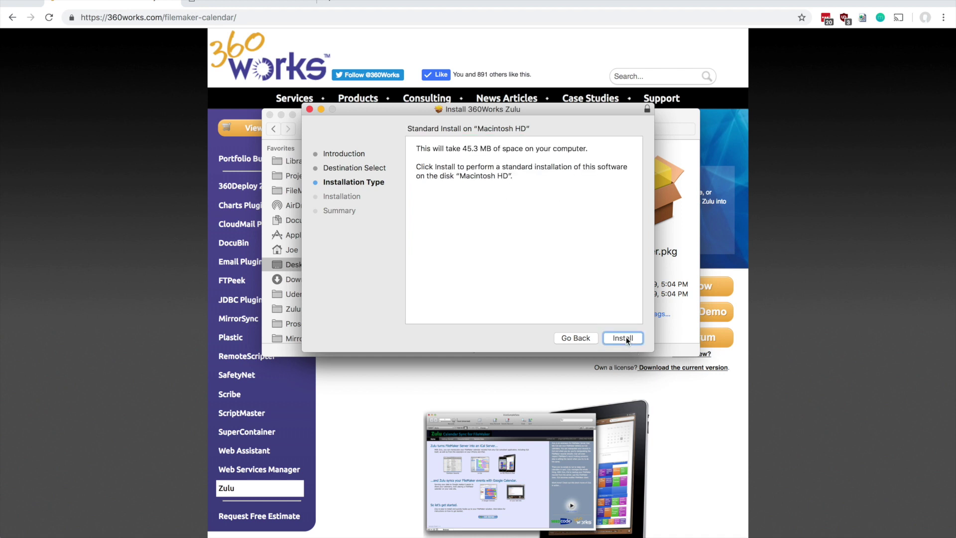
left_click(623, 338)
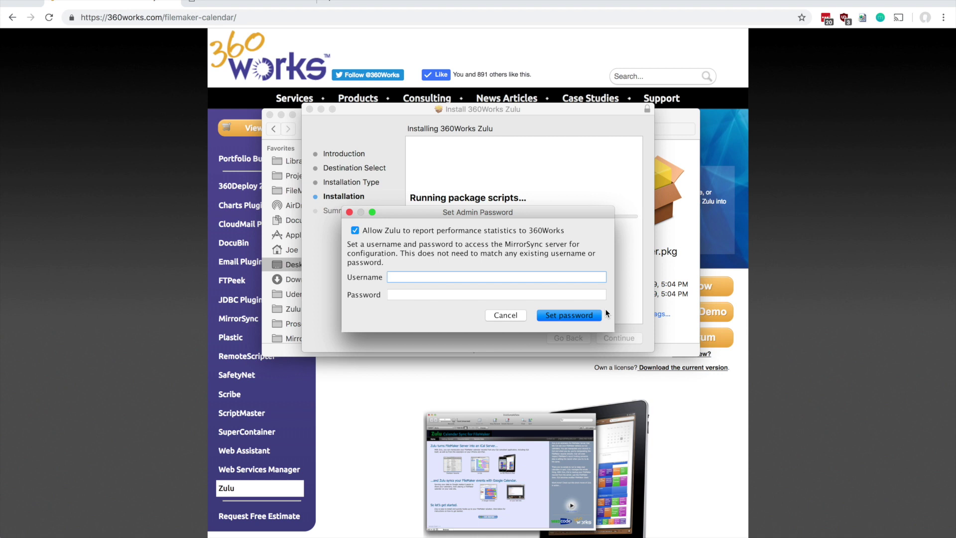
Set the Zulu admin username and password for MirrorSync configuration.
type("admin")
key("Tab")
type("admin")
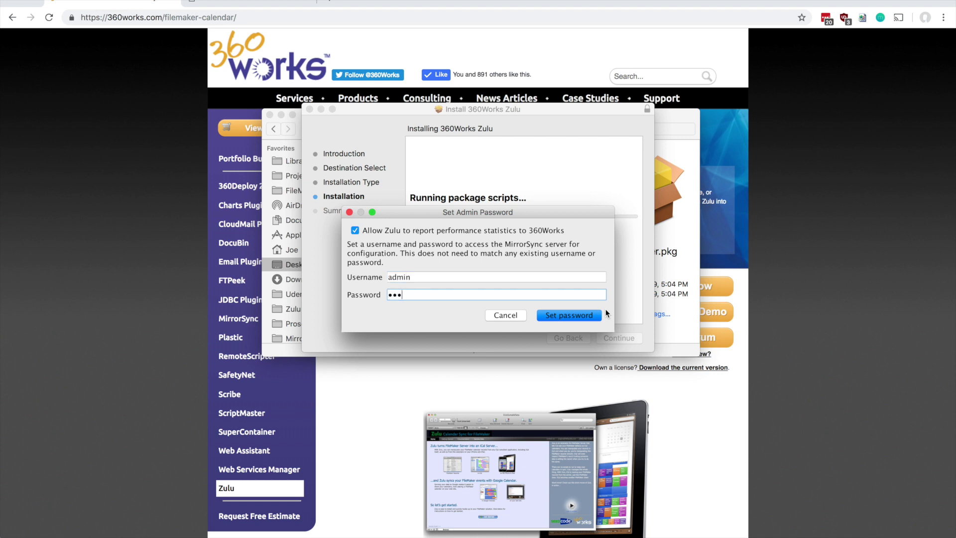
left_click(586, 317)
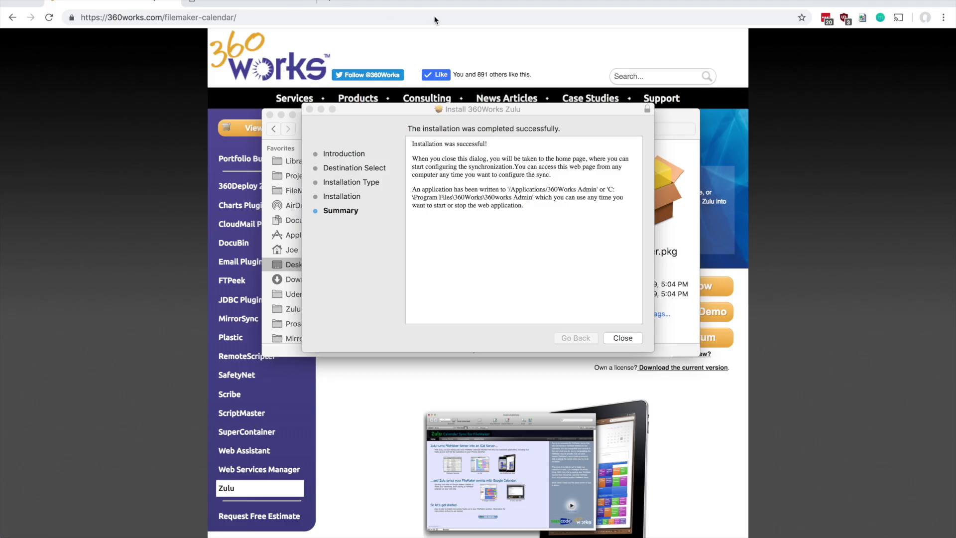
Close the finished installer and load localhost/zulu in a new browser tab.
left_click(619, 338)
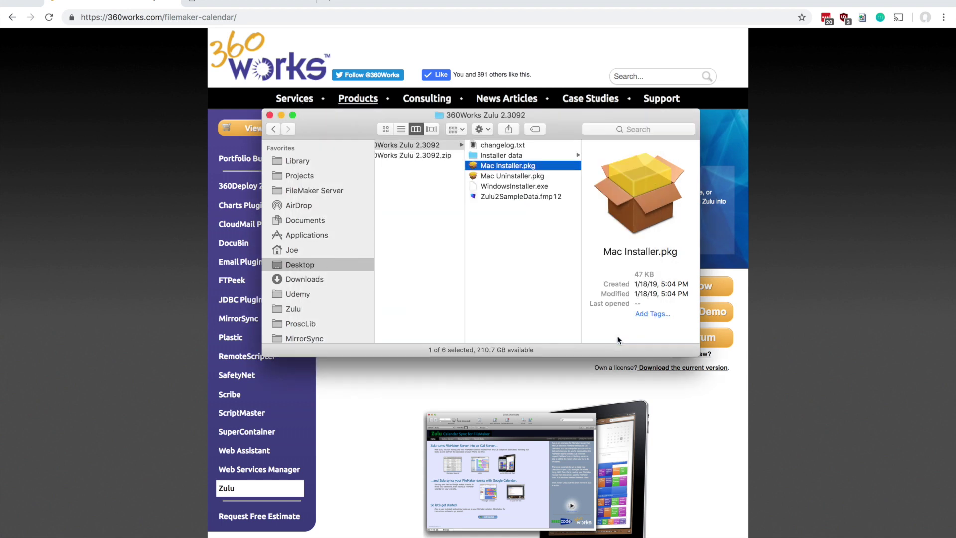
left_click(399, 2)
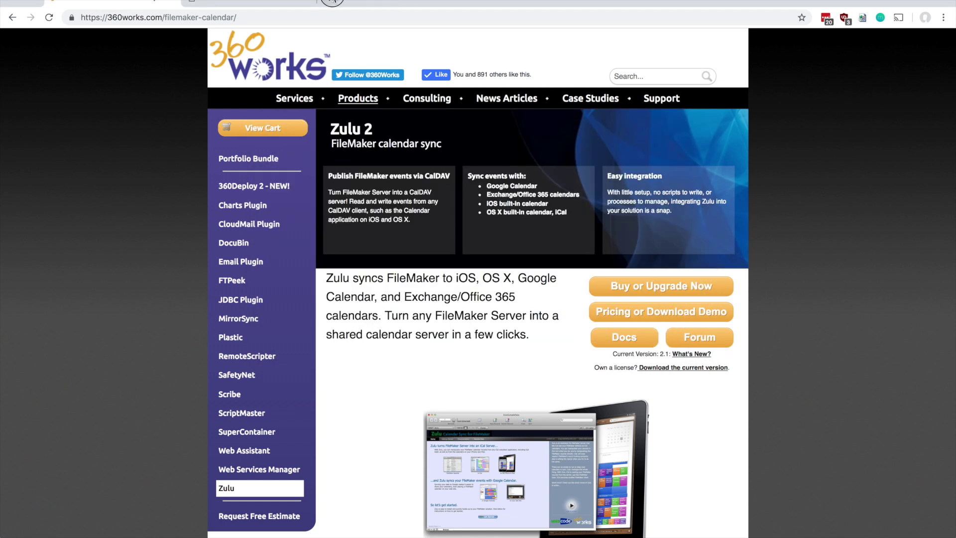
left_click(329, 2)
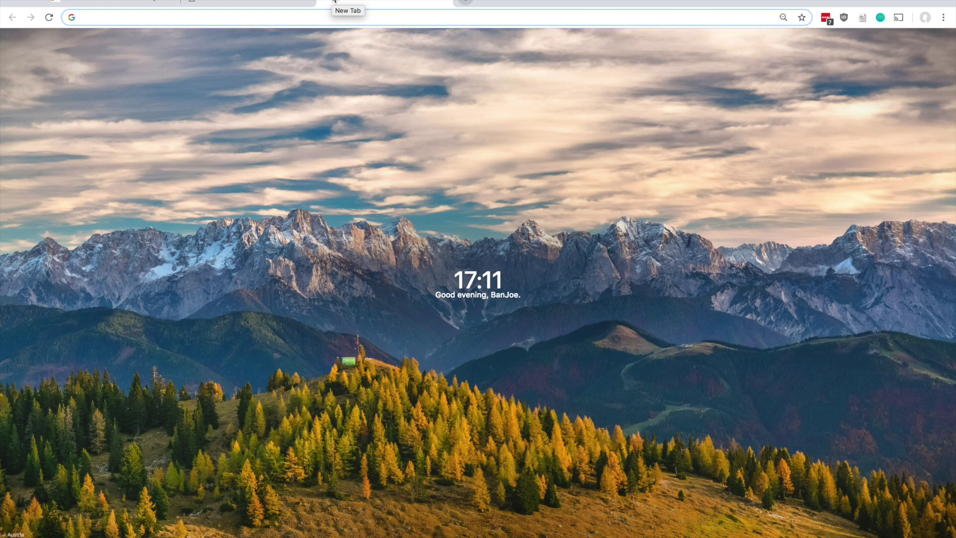
type("localhost")
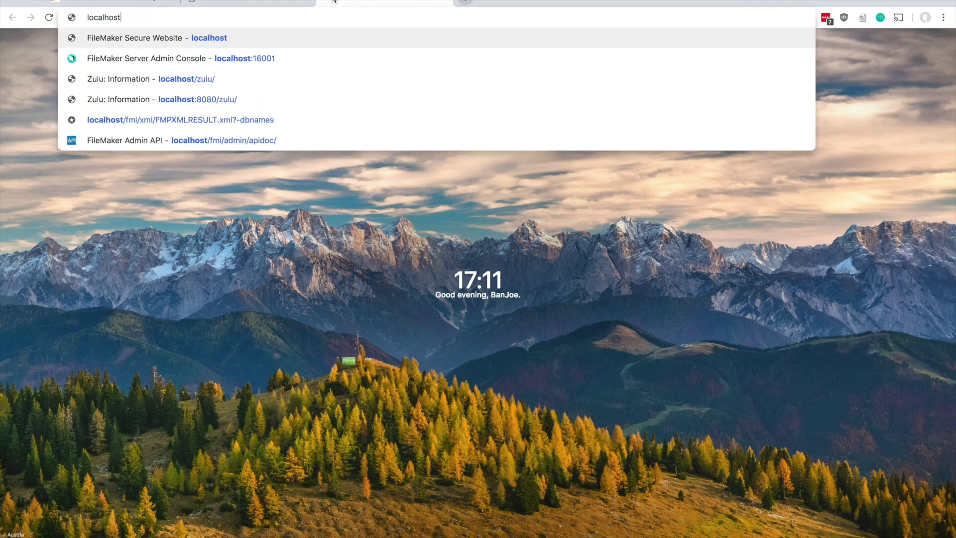
type("/zulu")
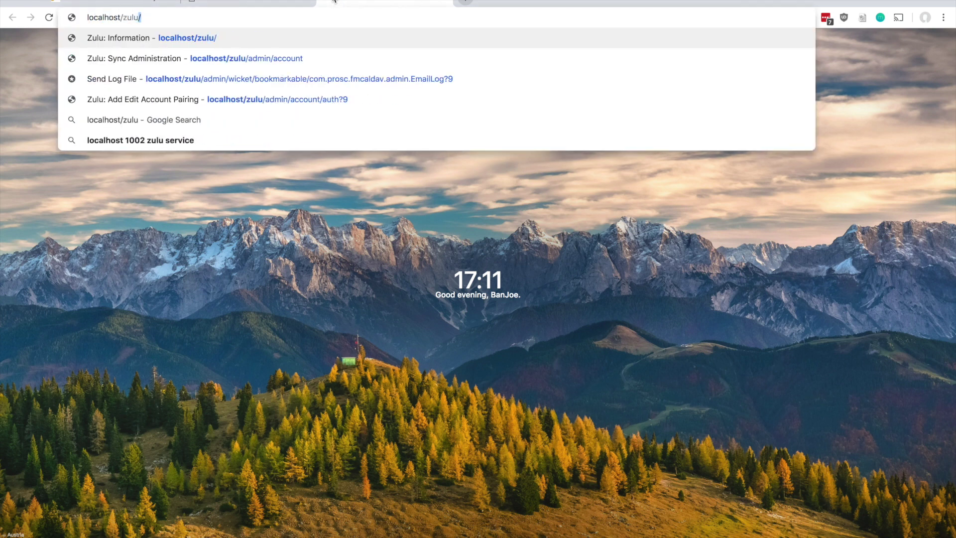
key("Return")
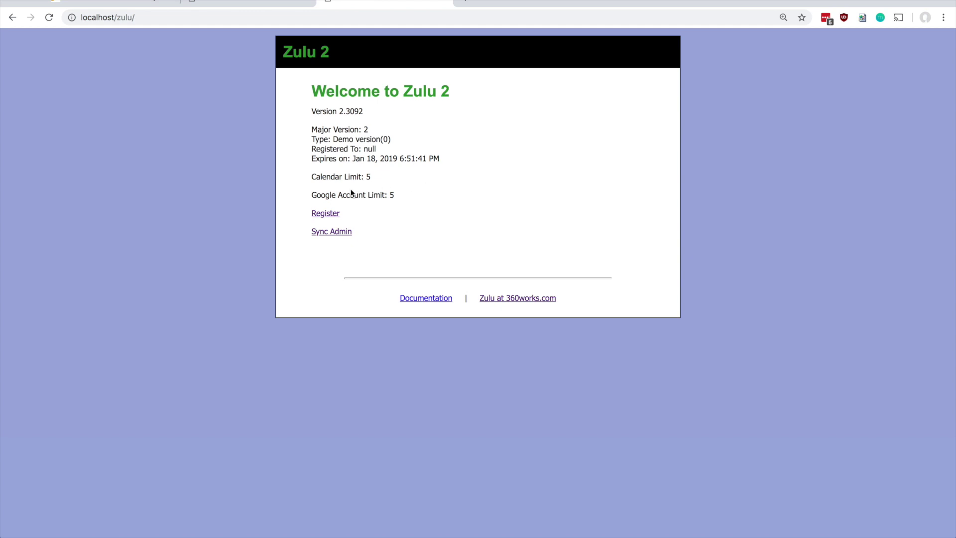
View the License Key and Registered To fields, exit registration, and go to Sync Admin.
left_click(325, 215)
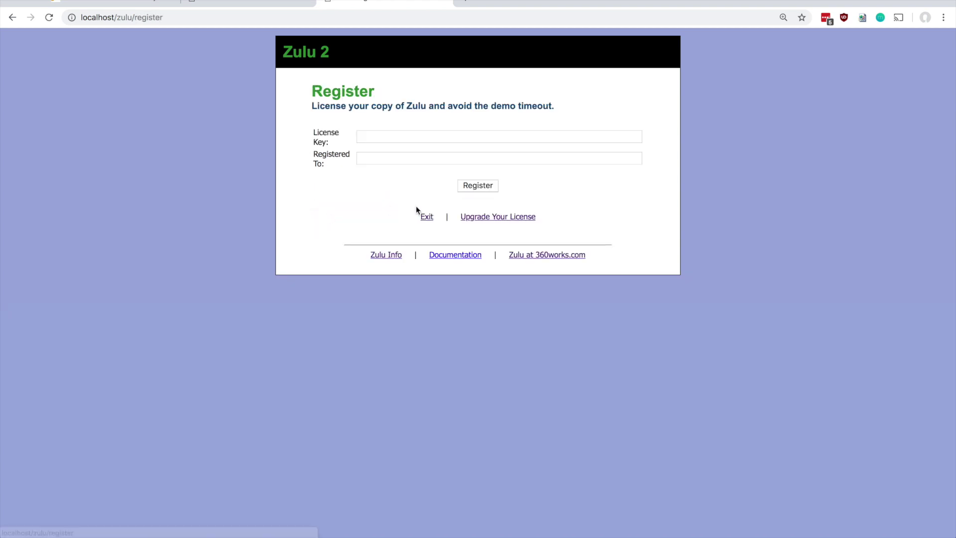
left_click(418, 137)
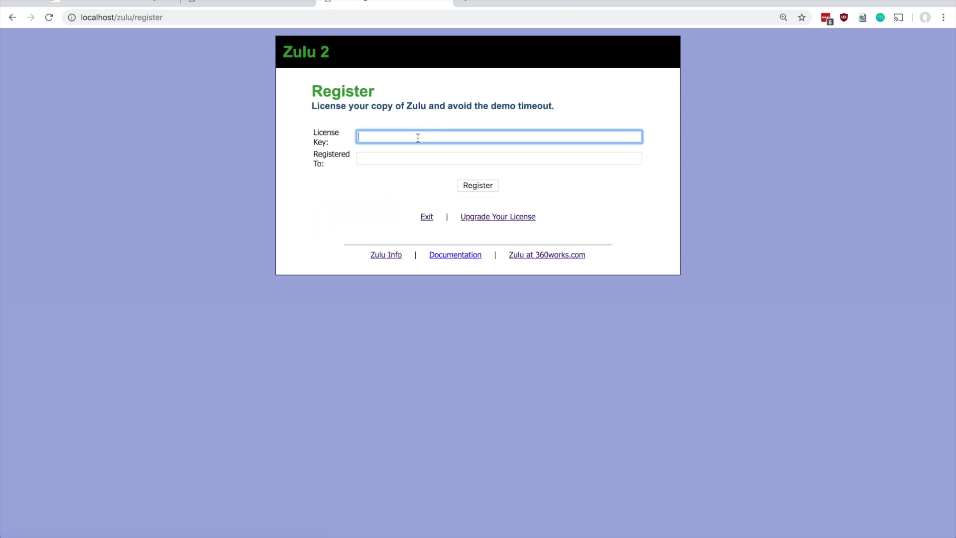
left_click(406, 163)
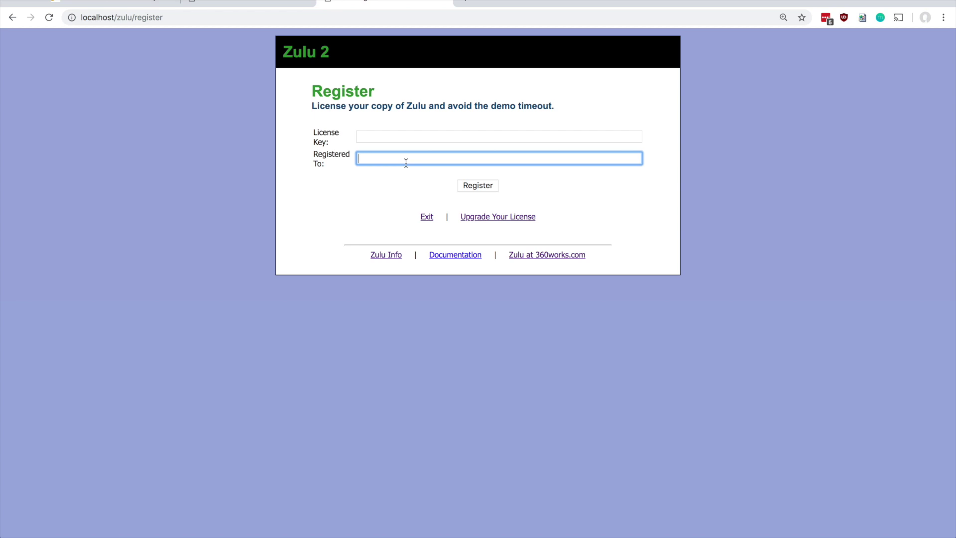
left_click(427, 217)
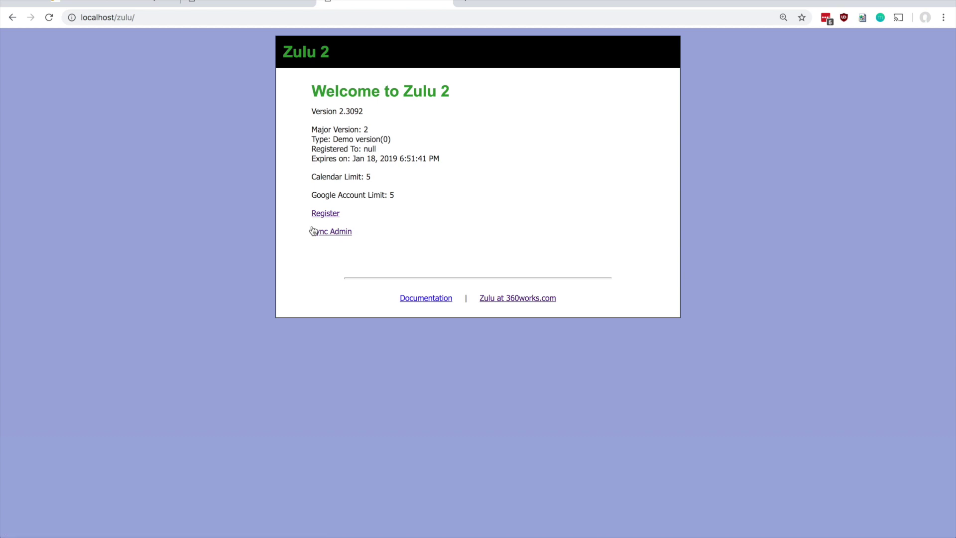
left_click(328, 235)
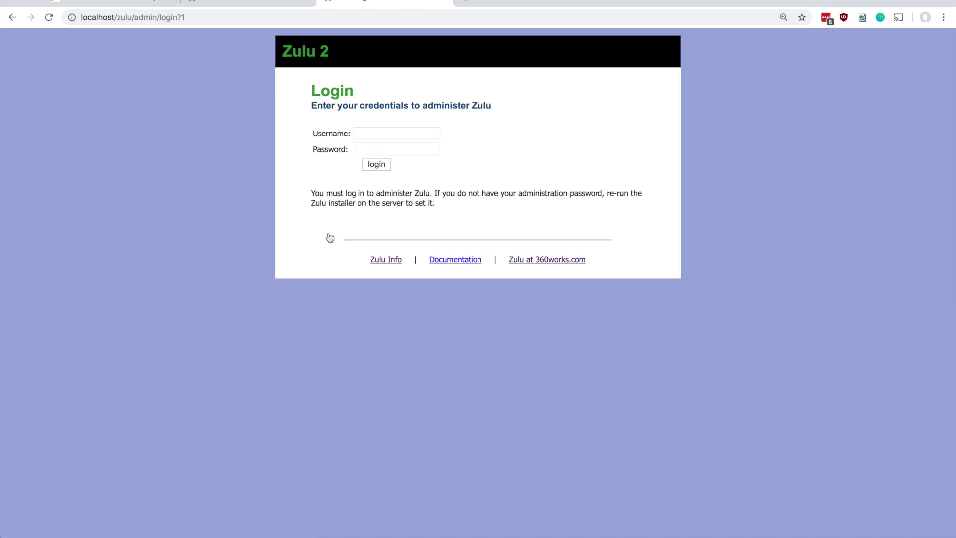
Log in to Sync Admin with the administrator username and password.
left_click(392, 132)
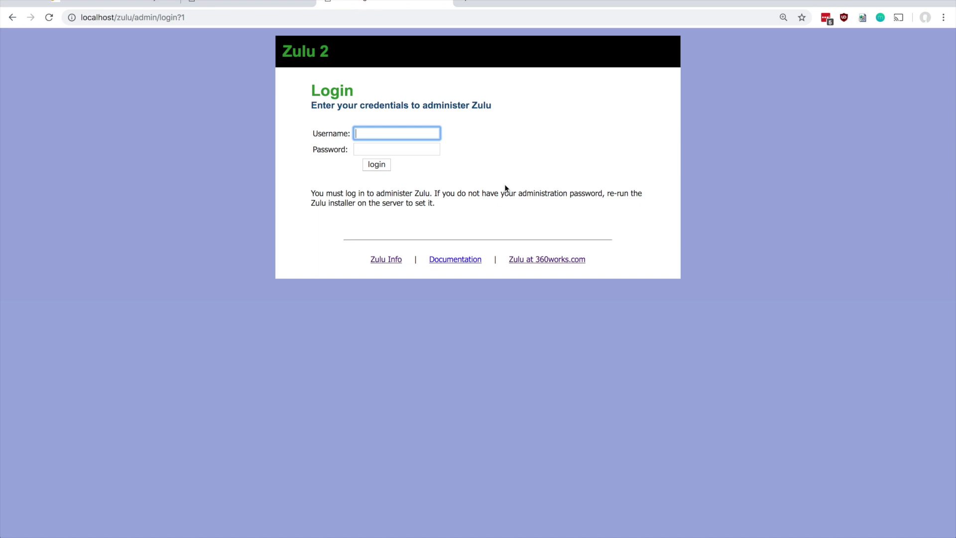
type("admin")
key("Tab")
type("test")
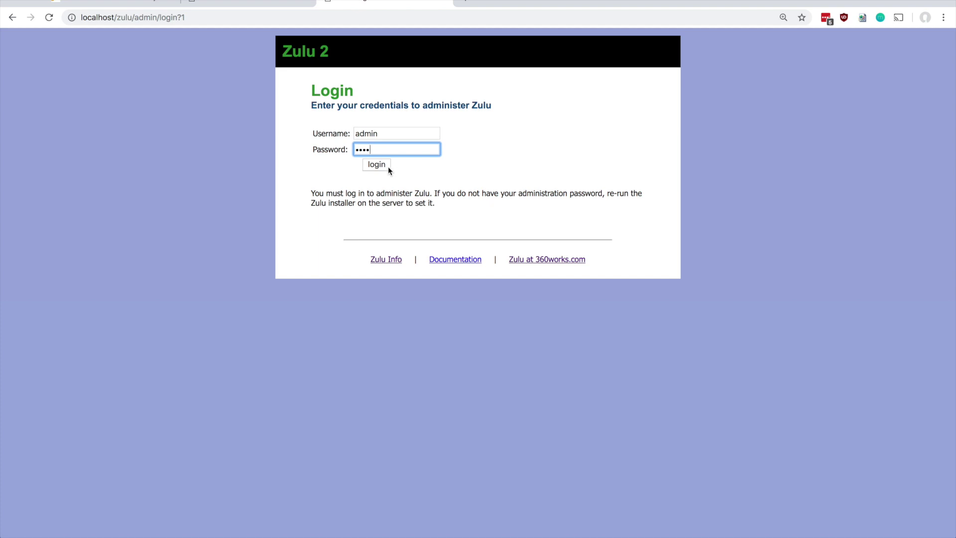
left_click(379, 168)
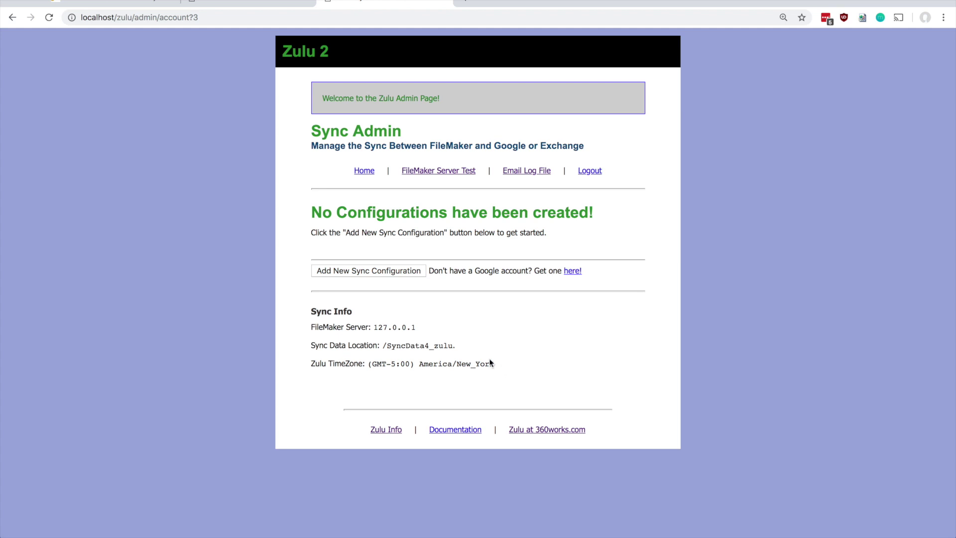
left_click_drag(311, 326, 429, 331)
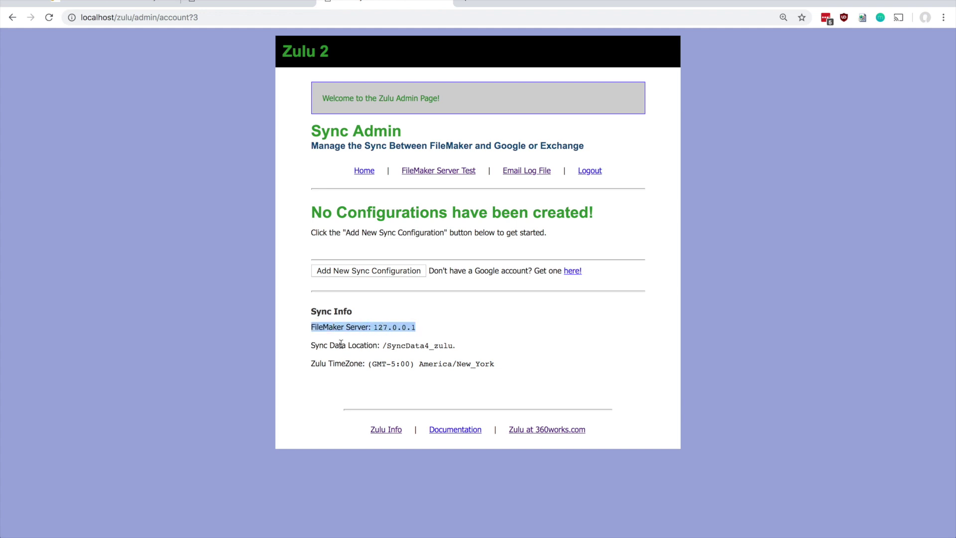
left_click_drag(311, 345, 488, 351)
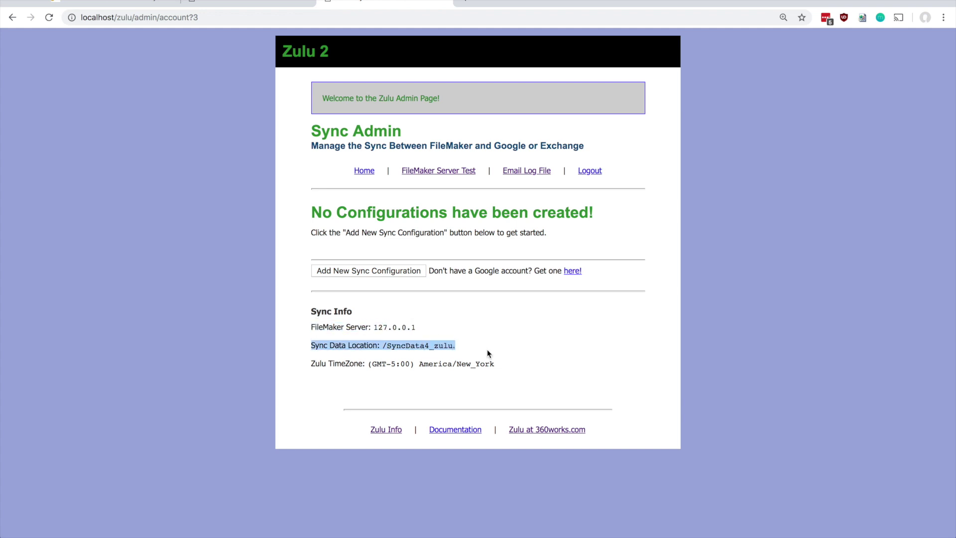
left_click(398, 353)
left_click(320, 363)
left_click_drag(320, 364, 512, 367)
left_click(512, 369)
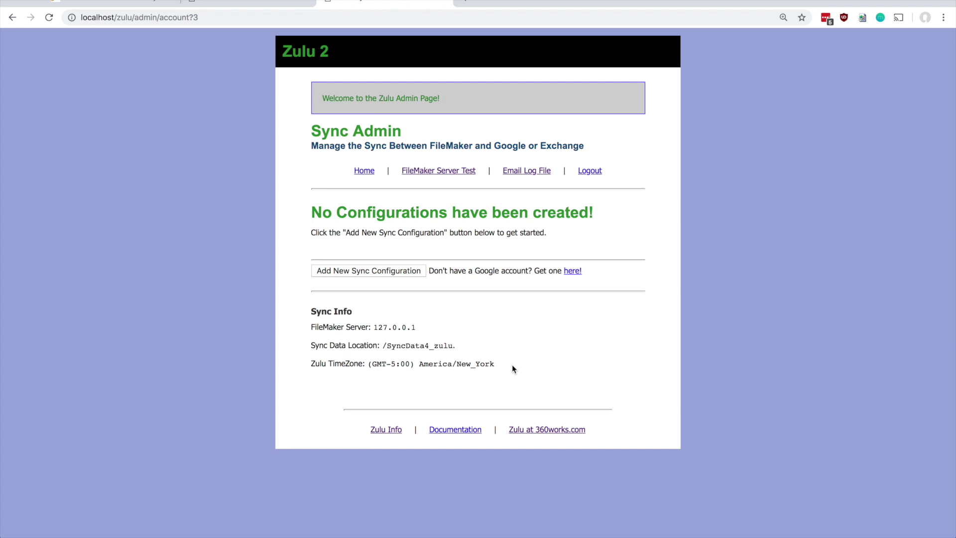
Run the FileMaker Server test and highlight the 127.0.0.1 address in the success message.
left_click(439, 177)
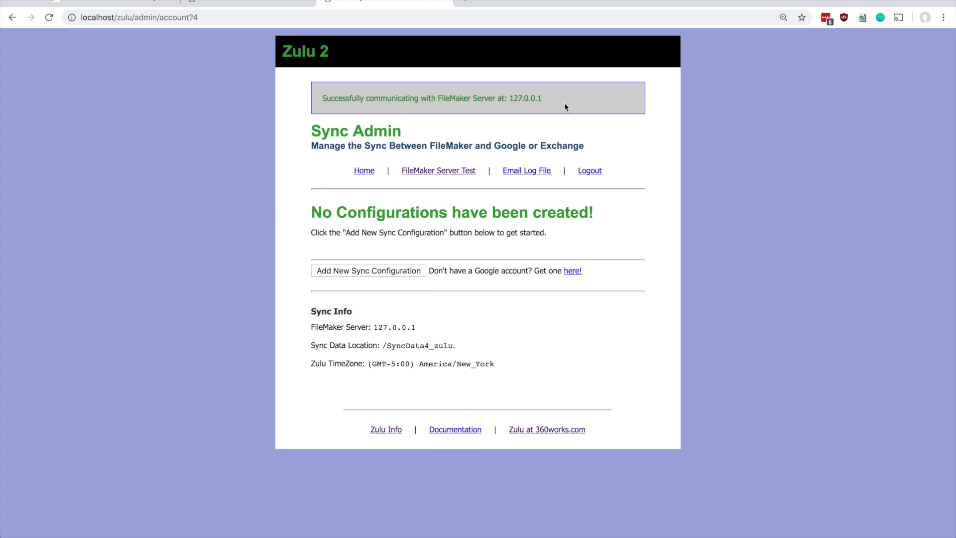
left_click_drag(509, 98, 544, 99)
left_click(564, 99)
left_click_drag(508, 98, 550, 103)
On the docs.360works.com Zulu 3 overview, follow the Installation link under Documentation.
left_click(249, 4)
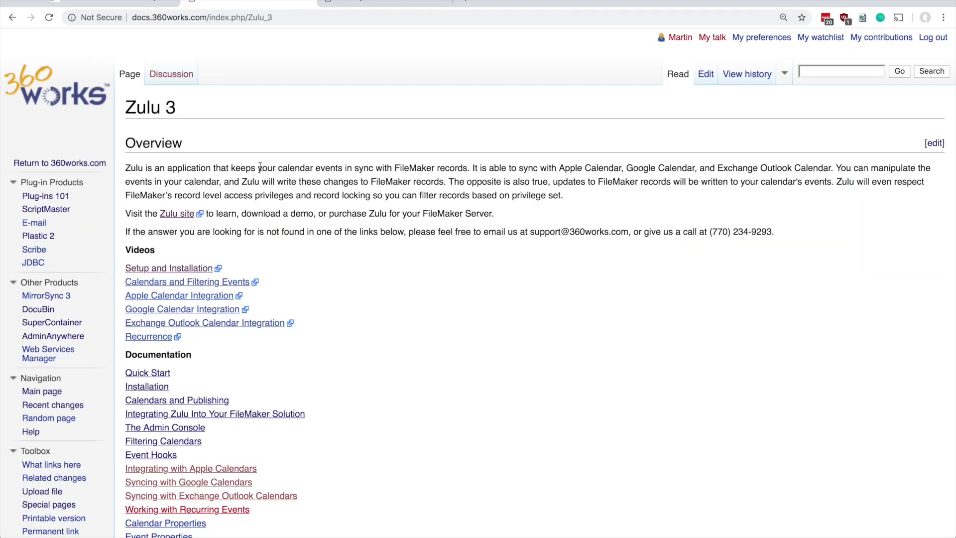
scroll(396, 278, "down", 2)
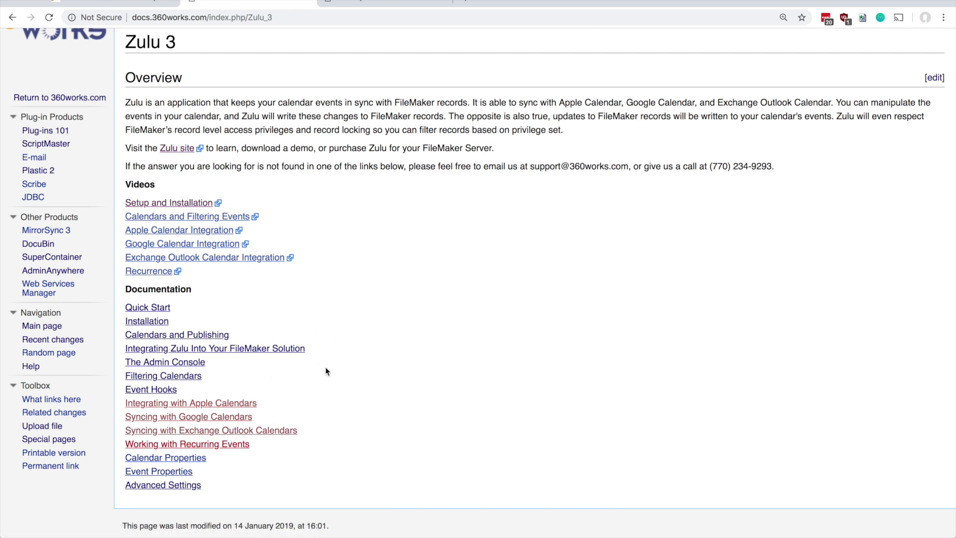
left_click(143, 323)
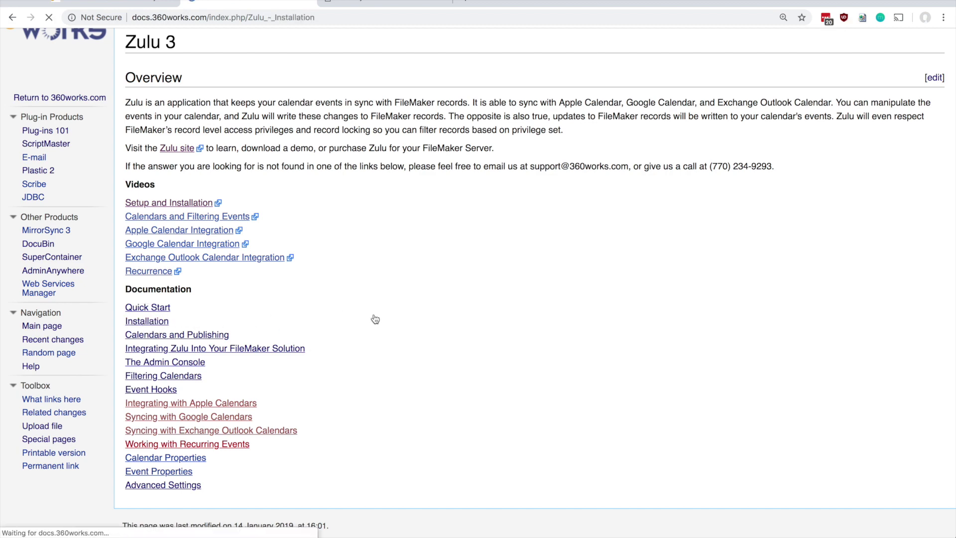
Scroll past Standard and Custom Installation to the Troubleshooting Installation section.
scroll(452, 309, "down", 3)
scroll(452, 308, "down", 4)
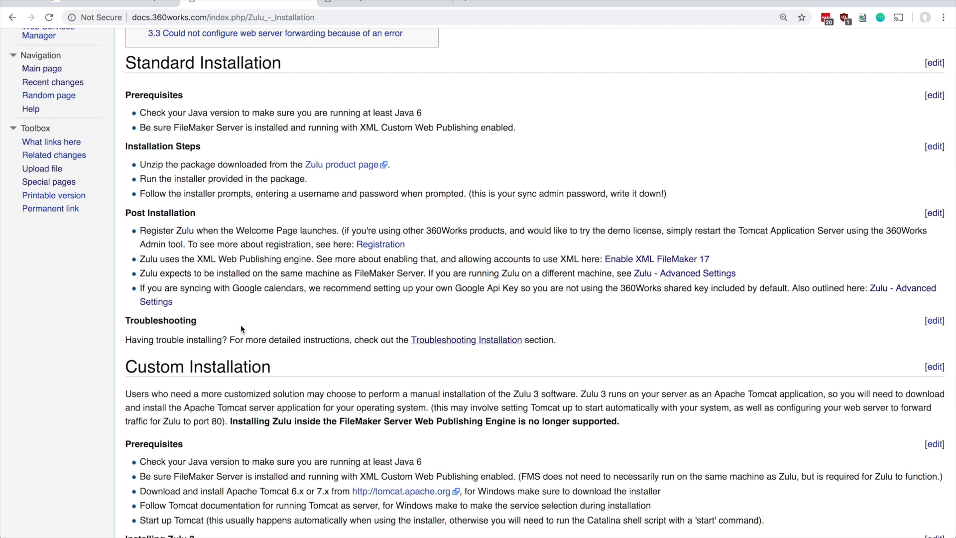
scroll(241, 325, "down", 4)
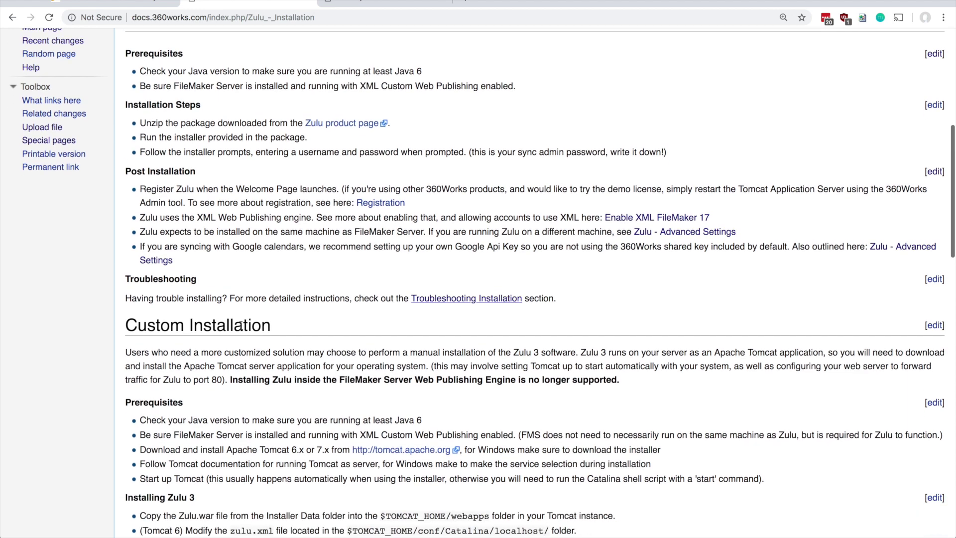
scroll(241, 324, "down", 3)
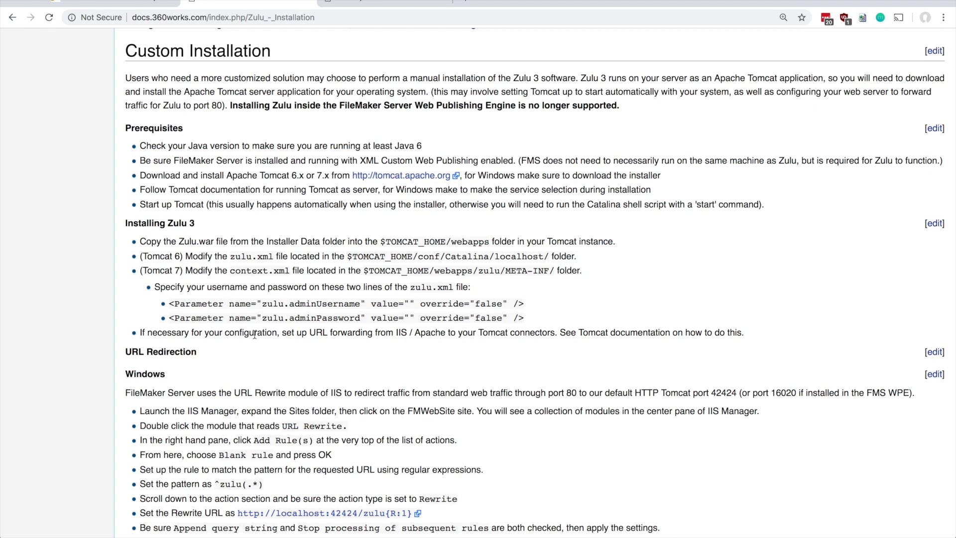
scroll(254, 334, "down", 1)
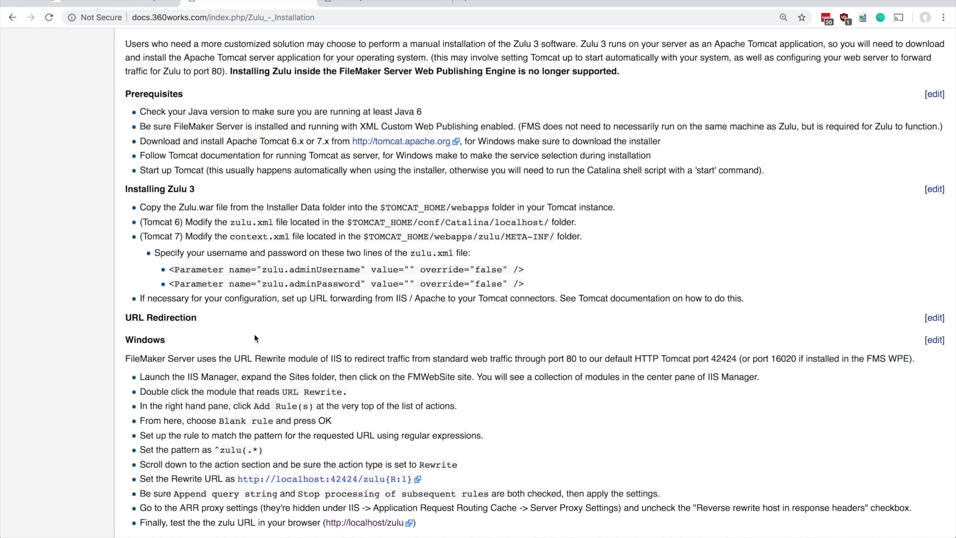
scroll(255, 339, "down", 13)
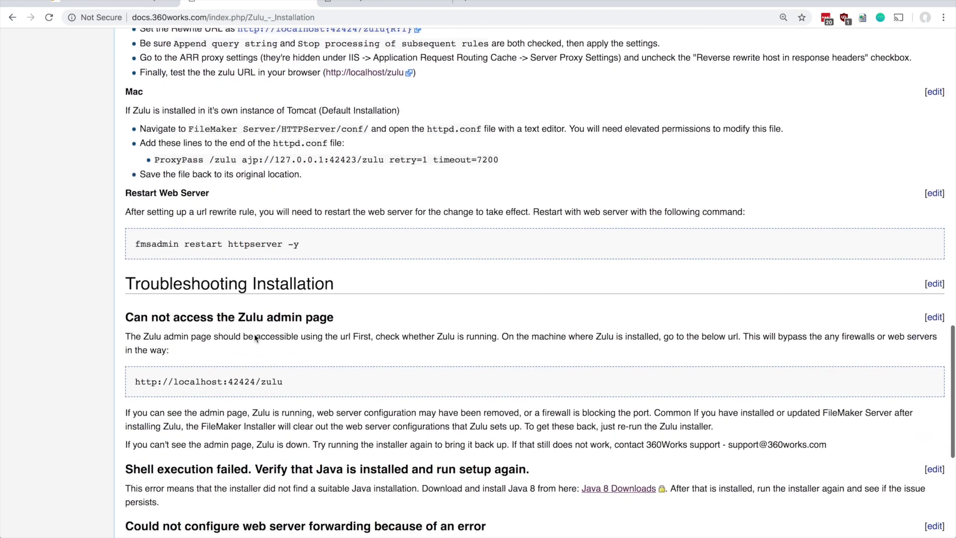
scroll(254, 334, "down", 7)
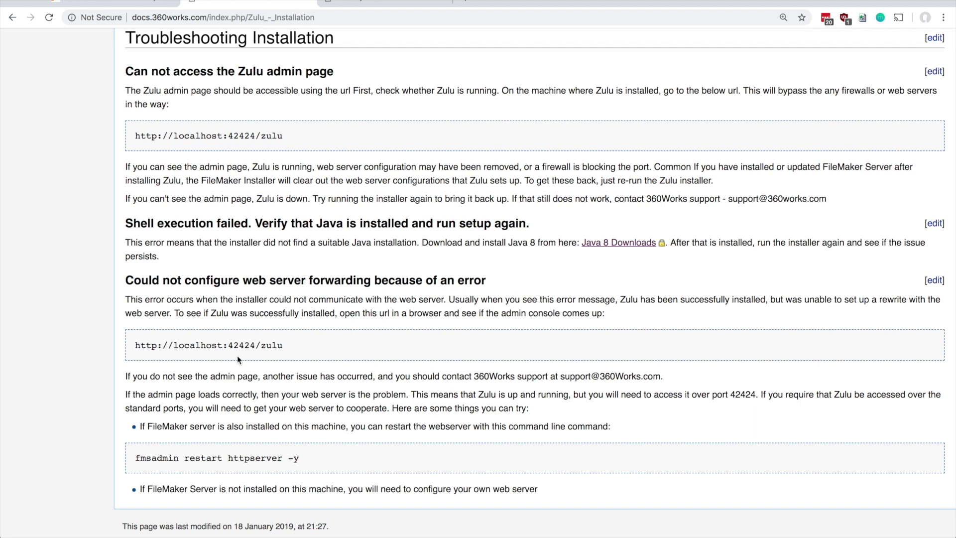
left_click_drag(297, 348, 132, 347)
key("super+c")
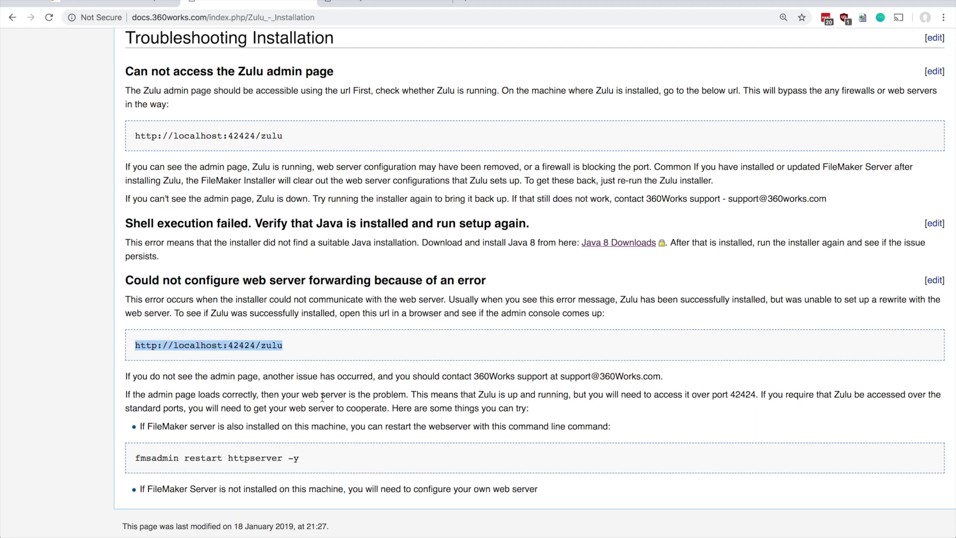
left_click(467, 3)
key("super+v")
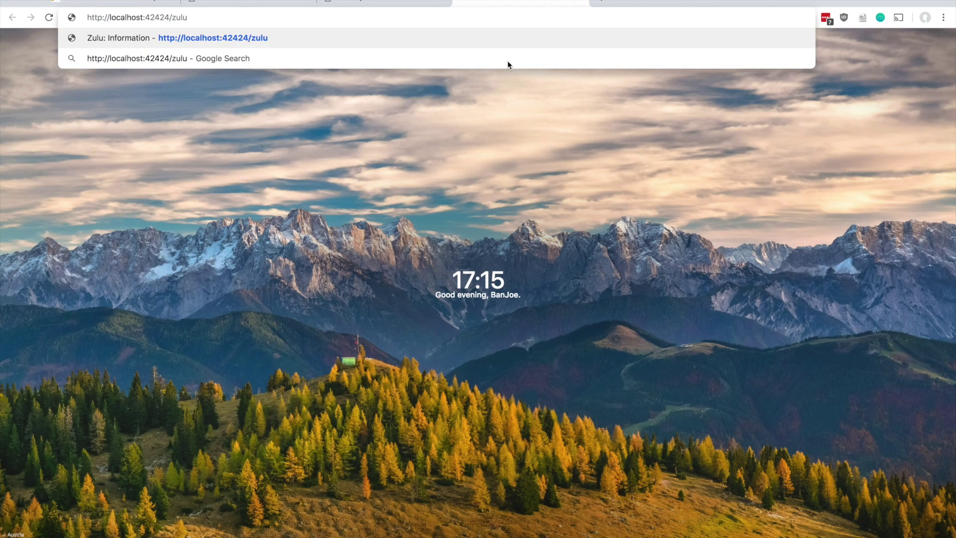
key("Return")
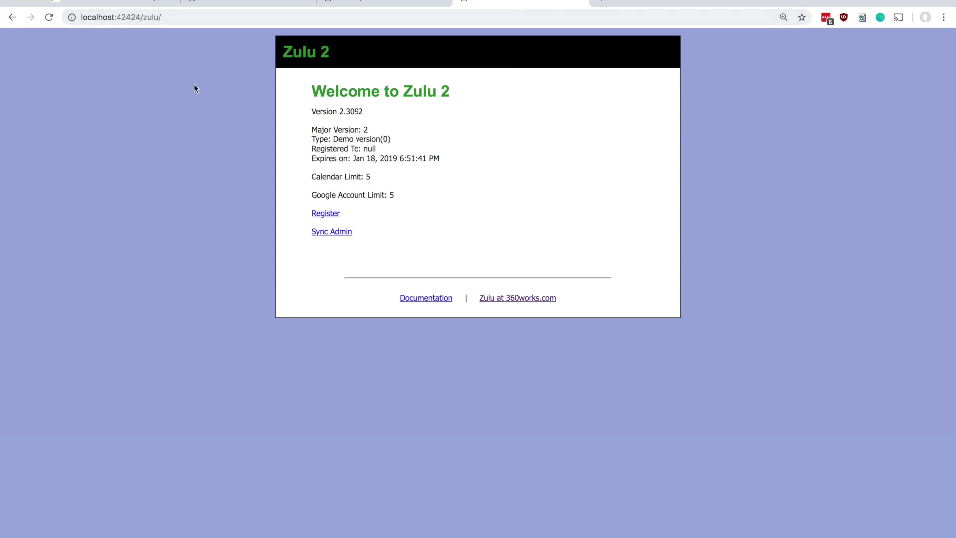
key("super+Tab")
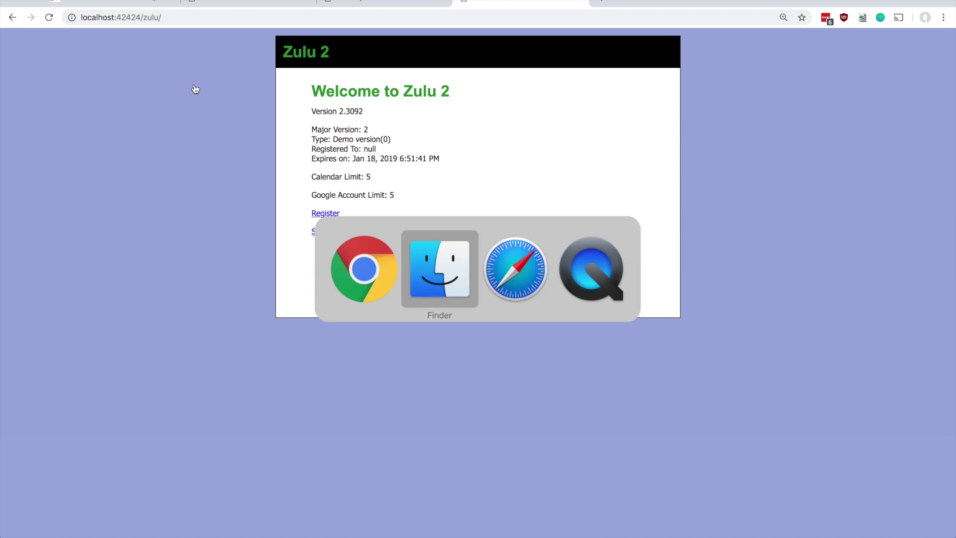
Launch Terminal from the app launcher and enlarge its window to 113×30.
key("alt+space")
type("ter")
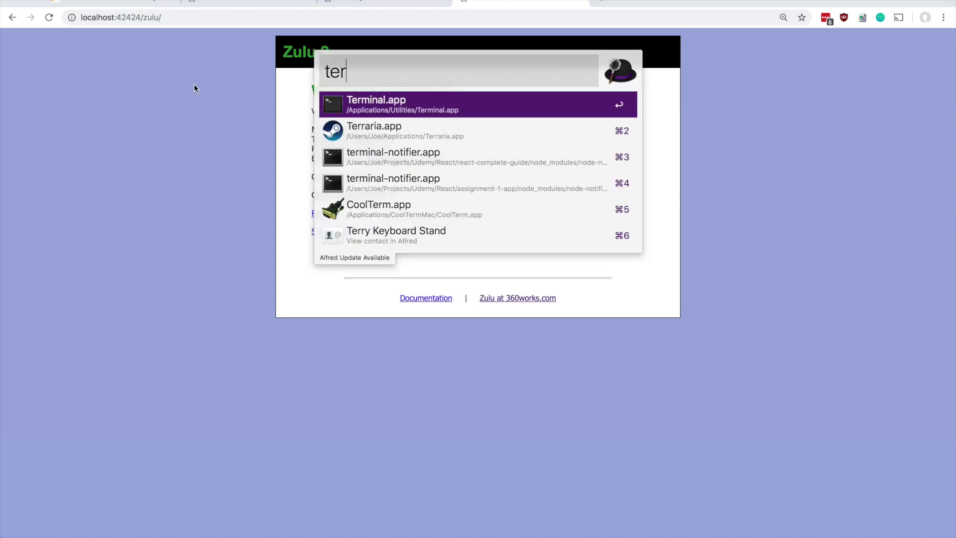
key("Return")
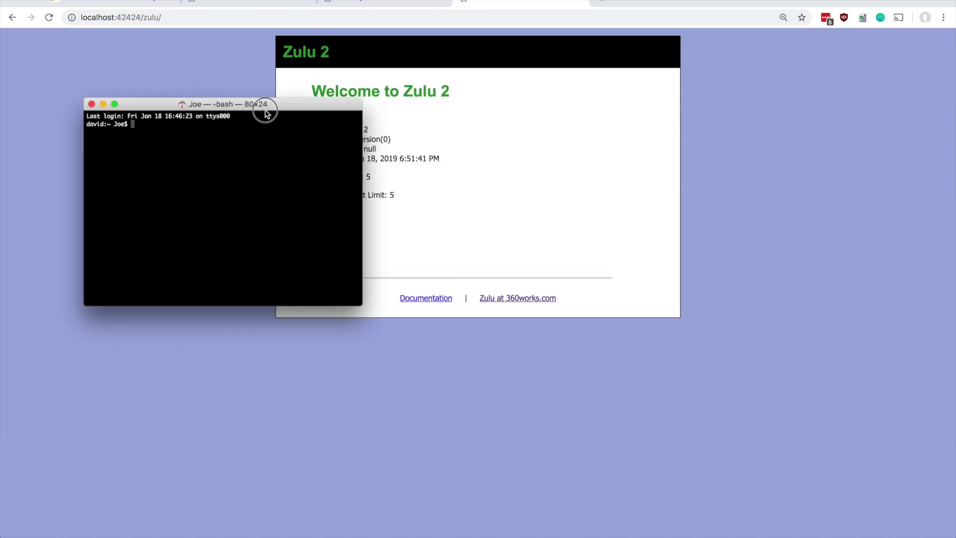
left_click_drag(262, 104, 264, 84)
left_click_drag(364, 285, 476, 333)
Run 'fmsadmin restart httpserver' and confirm the restart with y.
type("fmsadmin res")
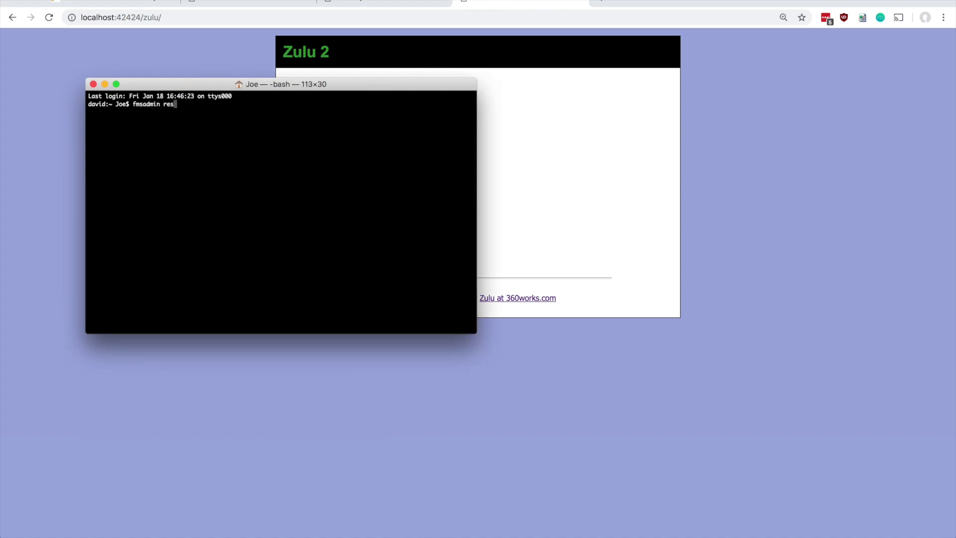
type("tart httpserver")
key("Return")
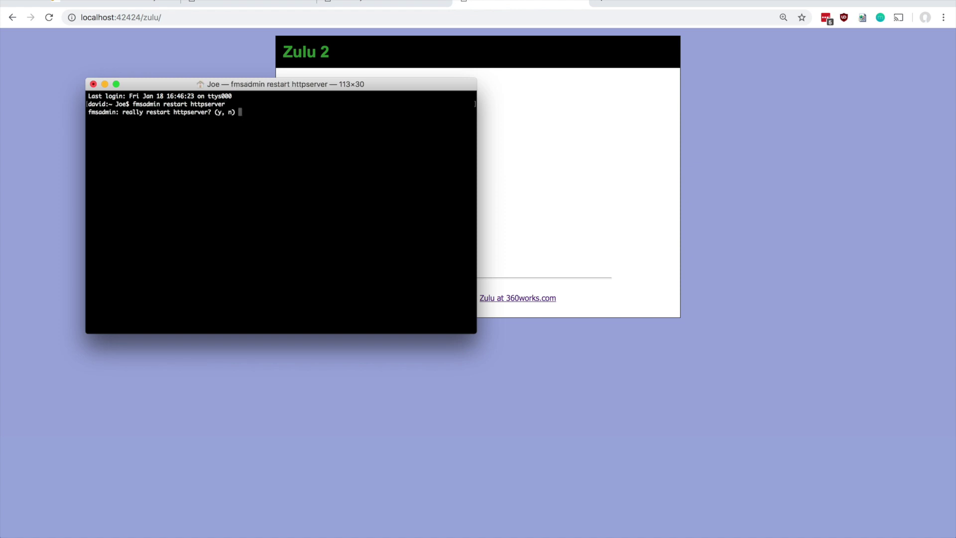
type("y")
key("Return")
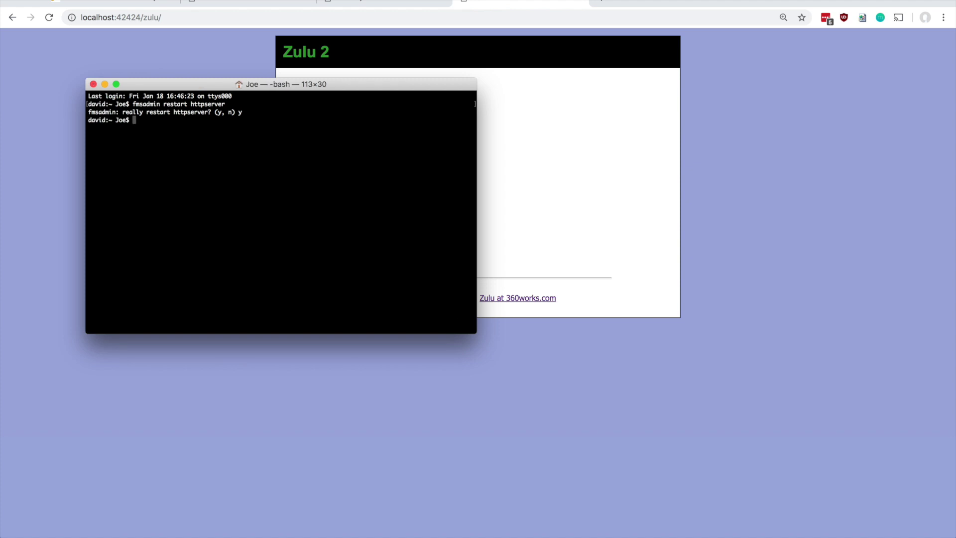
Load Zulu at localhost/zulu/ without port 42424 and show Sync Admin communicating with 127.0.0.1.
left_click(176, 64)
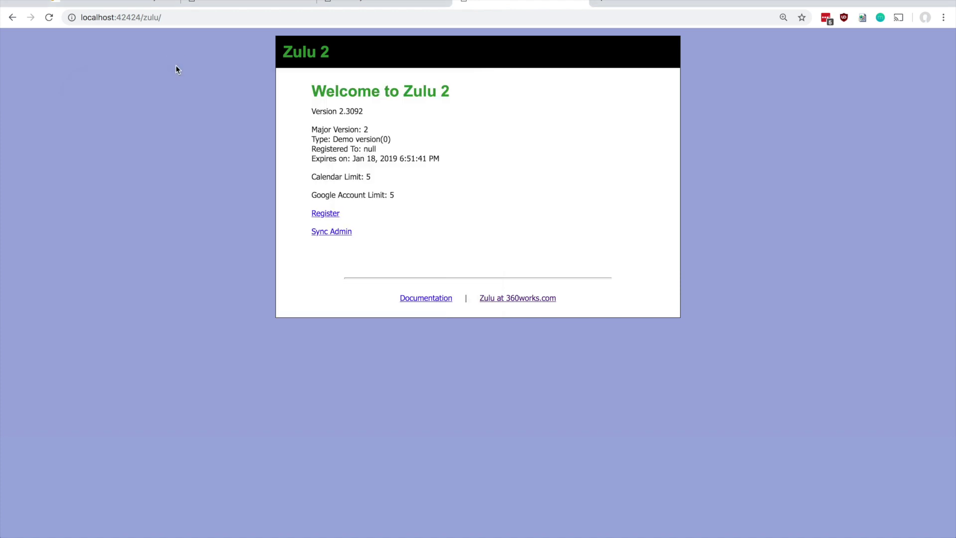
left_click(48, 19)
double_click(123, 17)
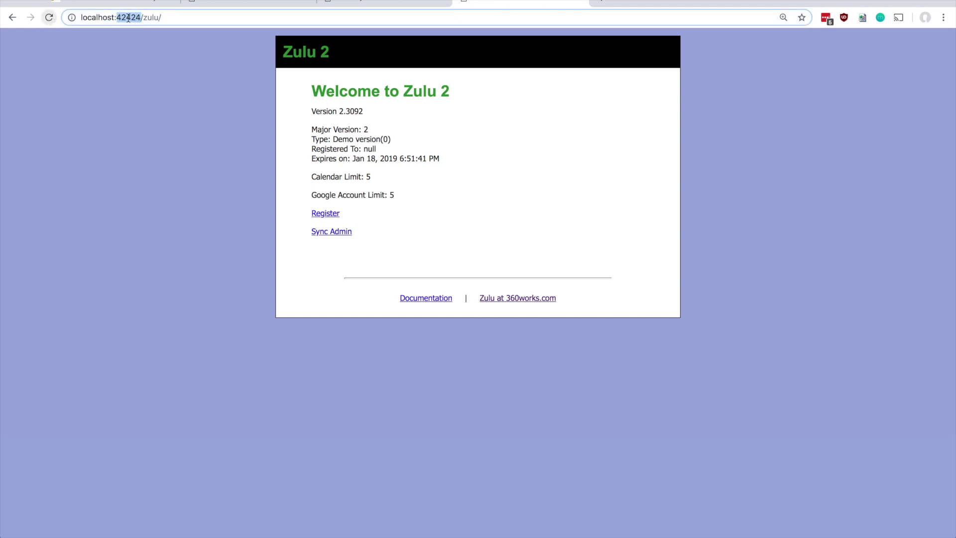
key("BackSpace")
key("BackSpace")
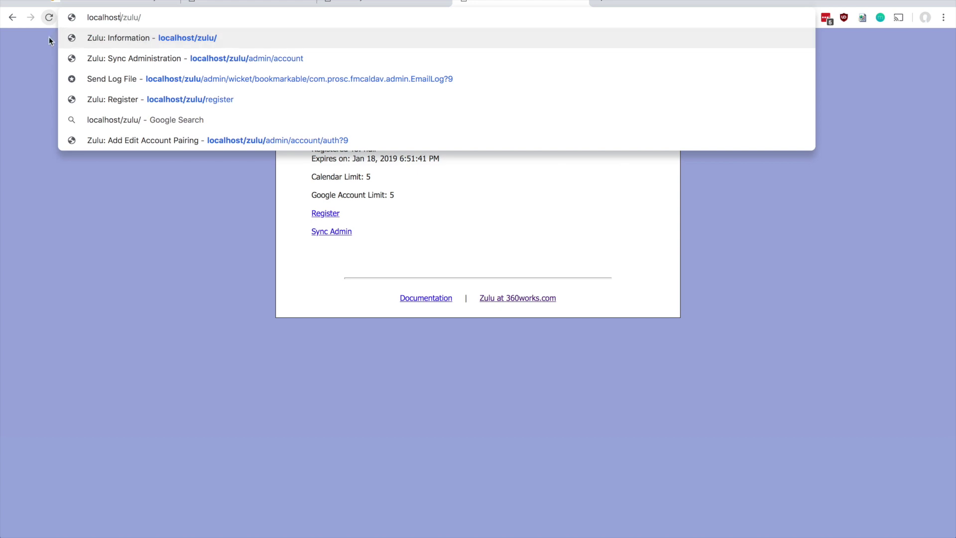
key("Return")
left_click(162, 19)
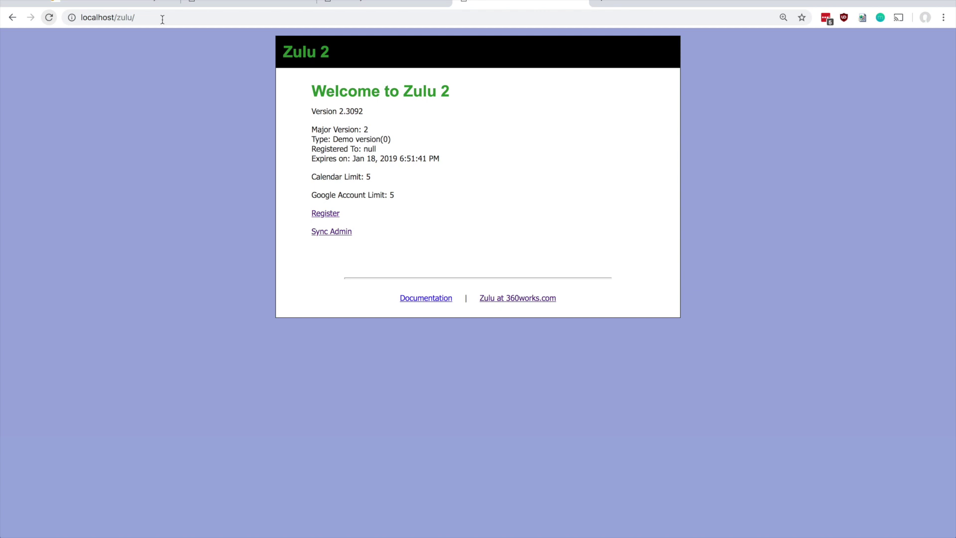
key("ctrl+shift+Tab")
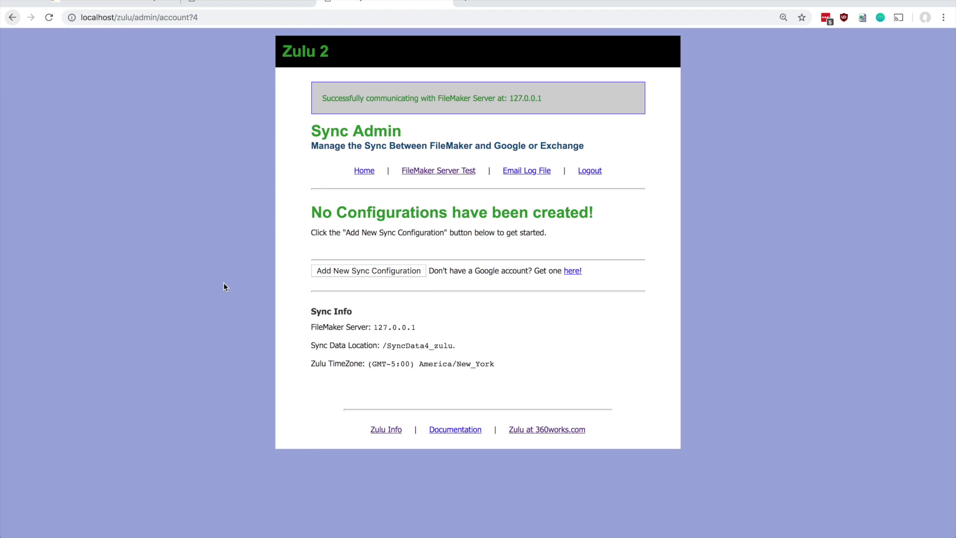
left_click(248, 2)
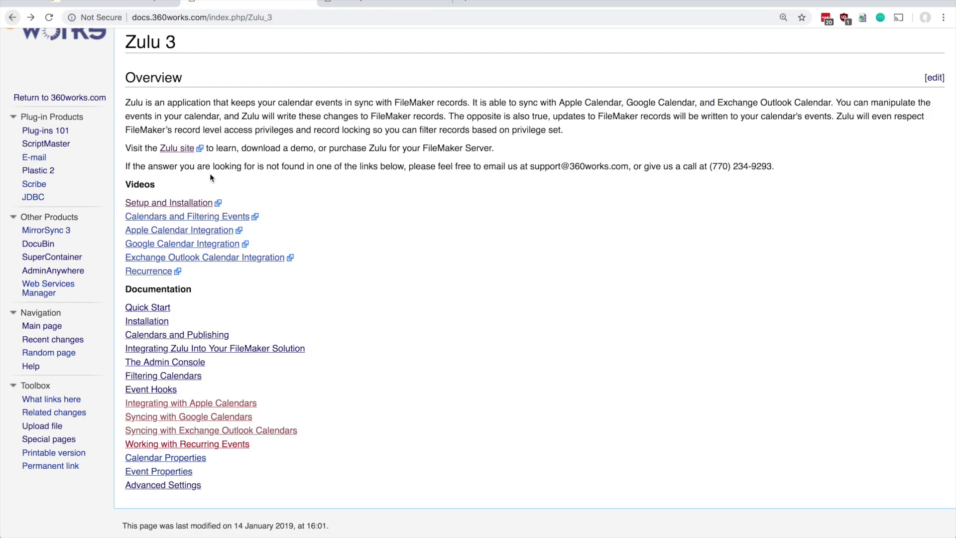
Review Prerequisites in the 'Integrating Zulu Into Your FileMaker Solution' guide, then return to the admin page.
left_click(267, 355)
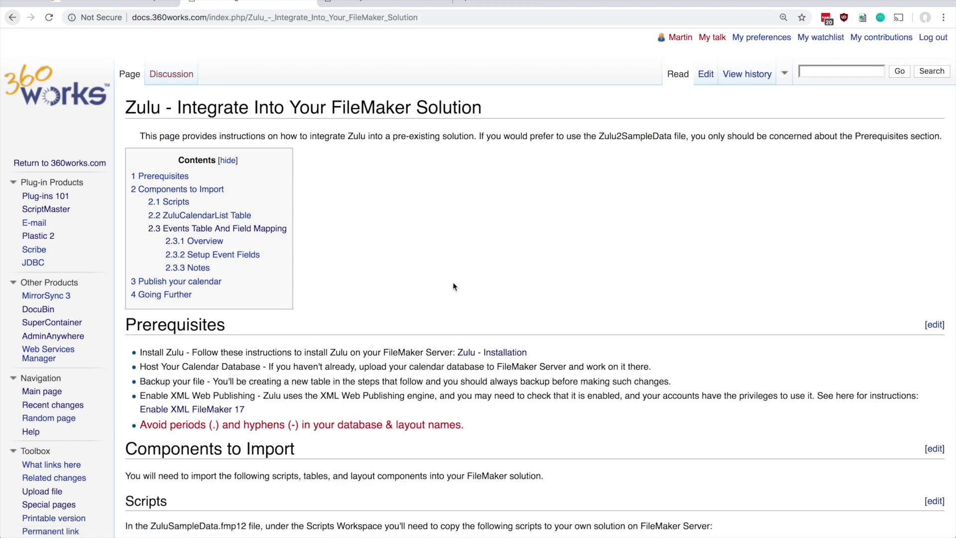
scroll(494, 332, "down", 2)
scroll(494, 333, "up", 1)
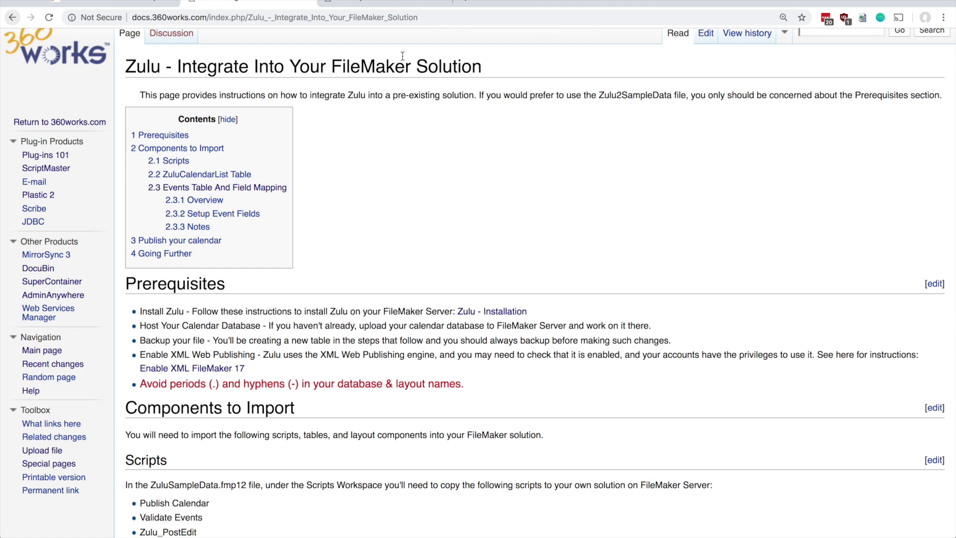
left_click(383, 3)
key("super+Tab")
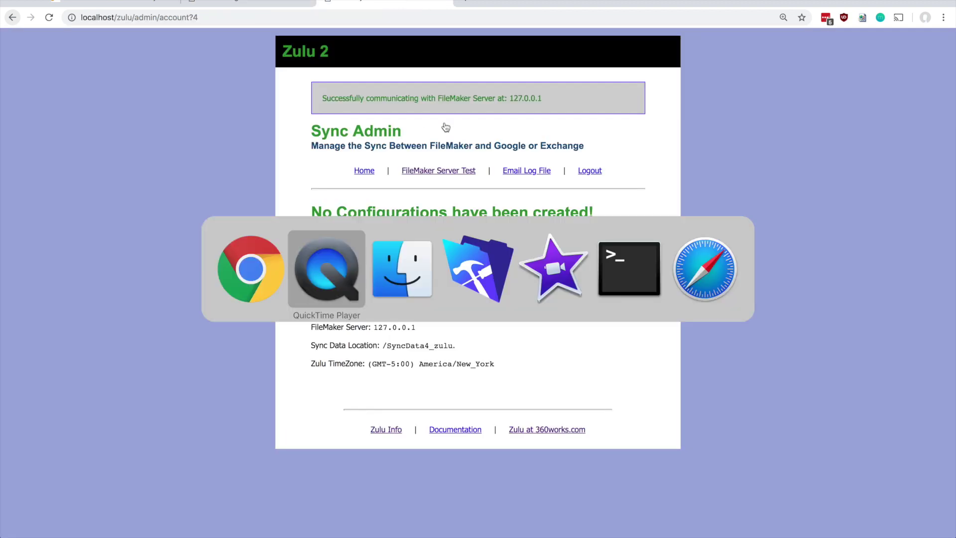
Open the local copy of Zulu2SampleData.fmp12 and choose Share > Upload to FileMaker Server.
key("super+Tab")
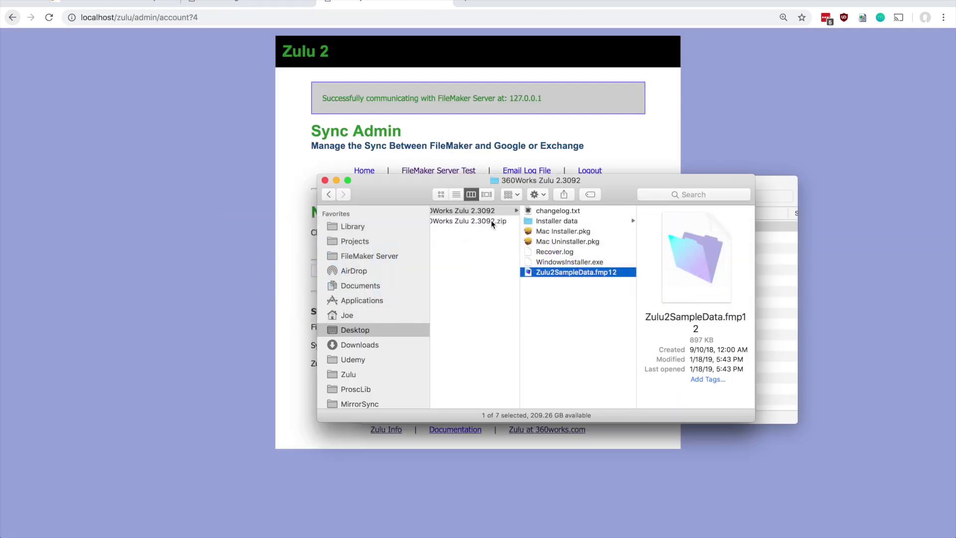
double_click(528, 273)
left_click(343, 177)
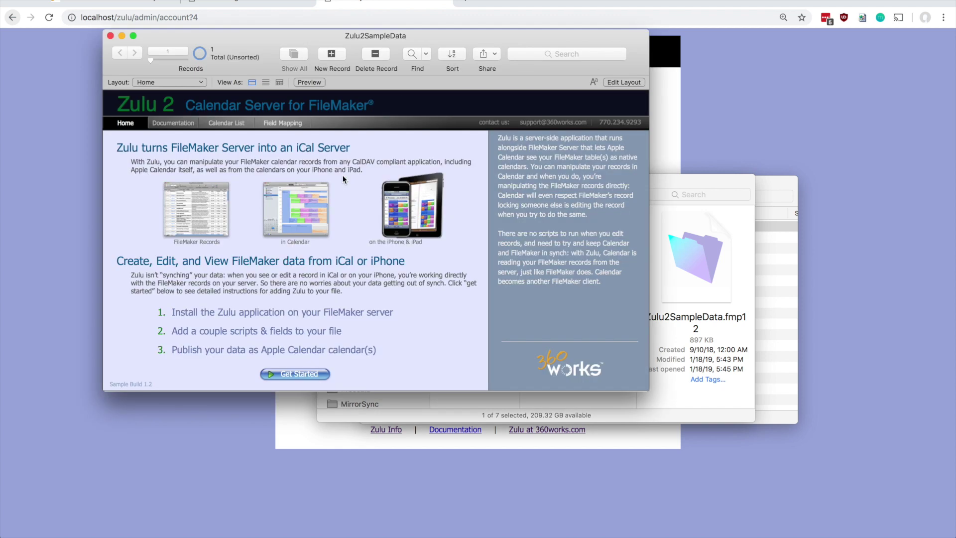
left_click(494, 54)
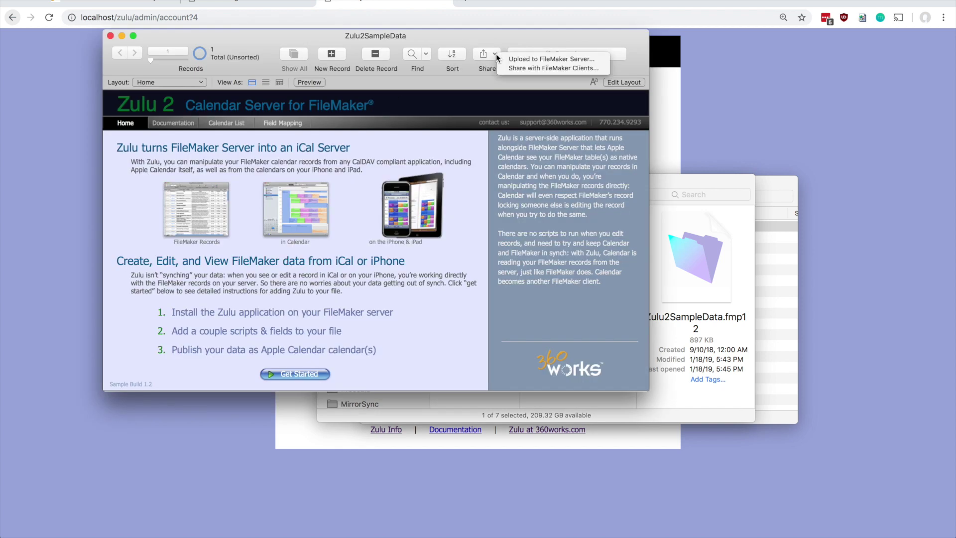
left_click(531, 59)
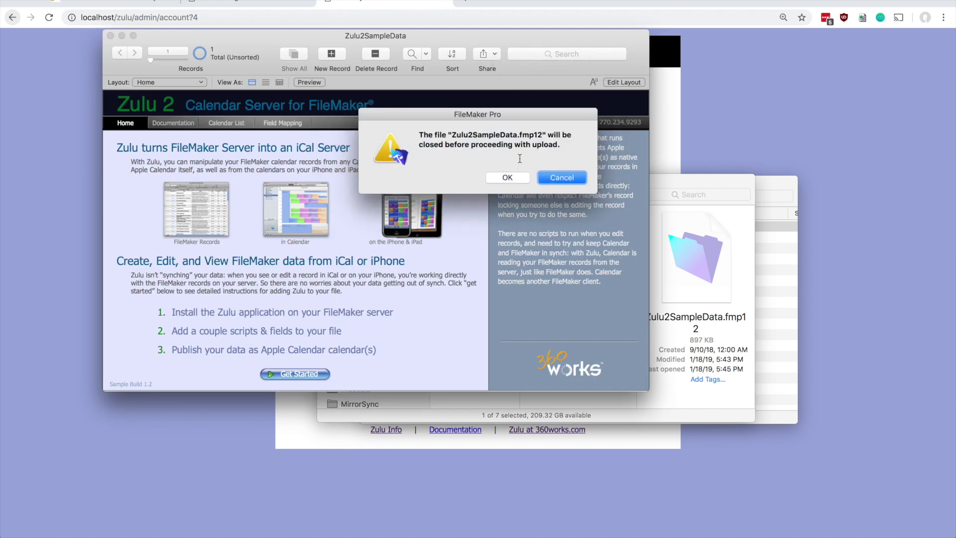
Close the file and sign in to the 127.0.0.1 server with the admin console credentials.
left_click(508, 178)
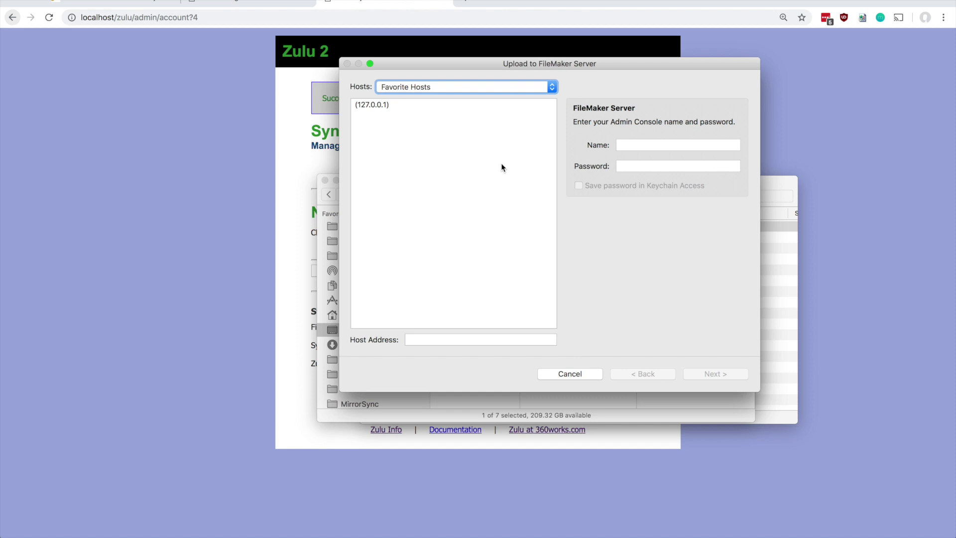
left_click(383, 105)
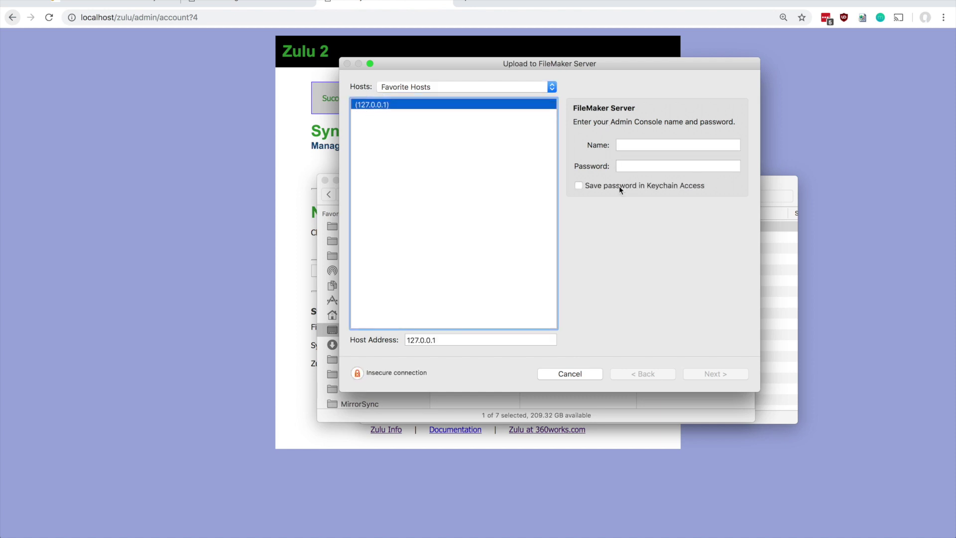
left_click(647, 145)
type("admin")
key("Tab")
type("•••••••••")
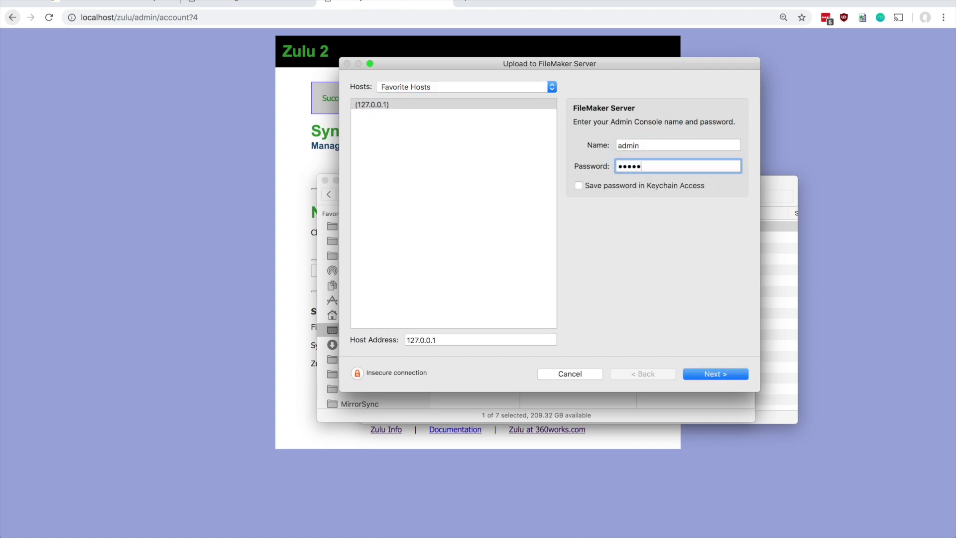
key("Return")
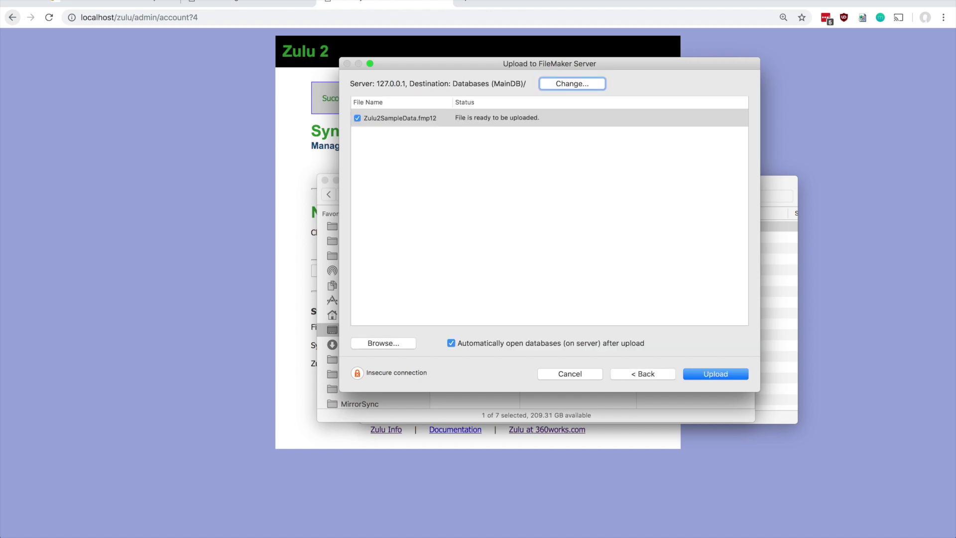
Upload Zulu2SampleData.fmp12 to Databases (MainDB)/Zulu and open the hosted copy.
left_click(569, 83)
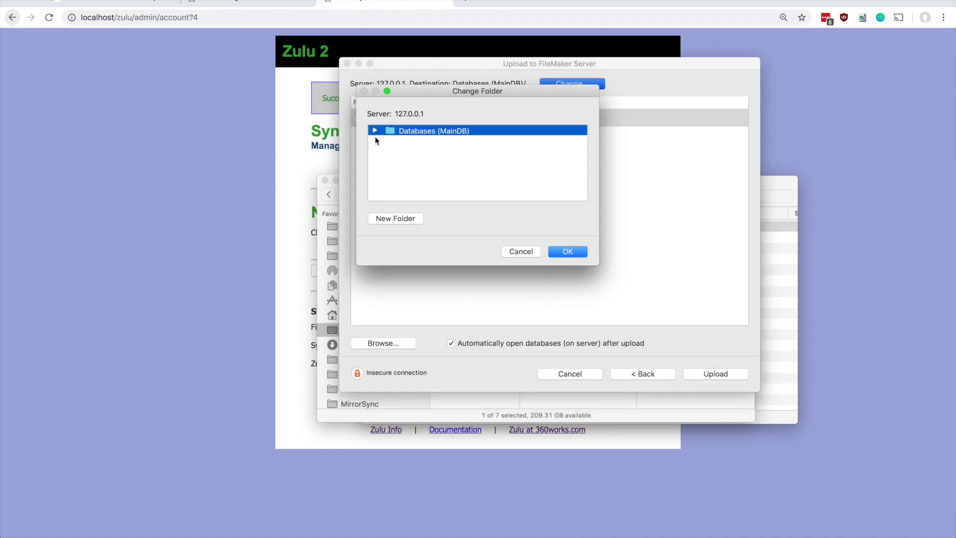
left_click(375, 131)
scroll(391, 149, "down", 10)
left_click(409, 195)
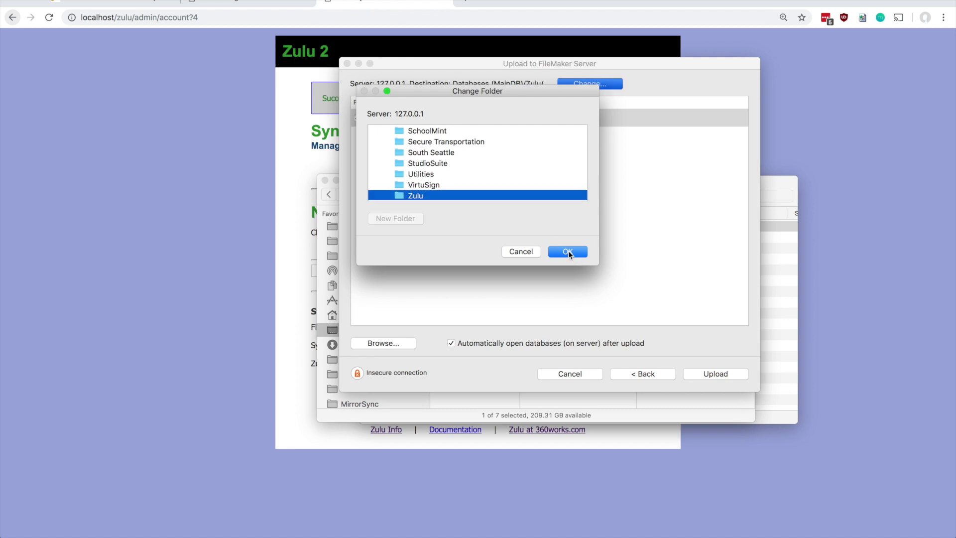
left_click(568, 252)
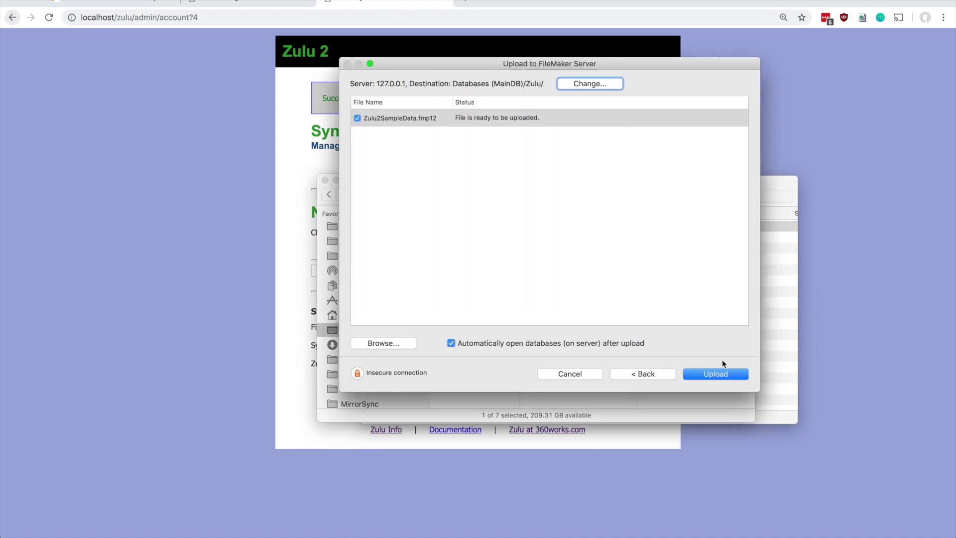
left_click(714, 376)
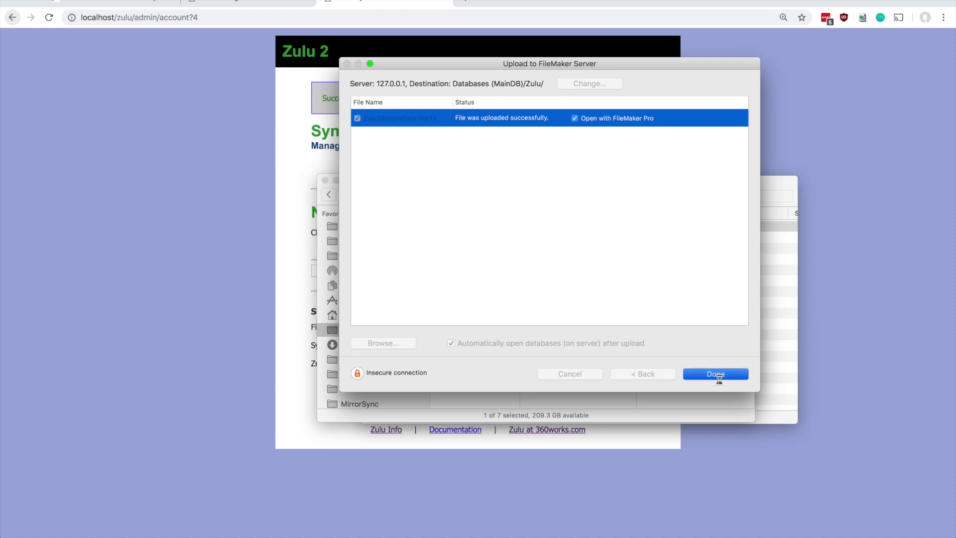
left_click(714, 377)
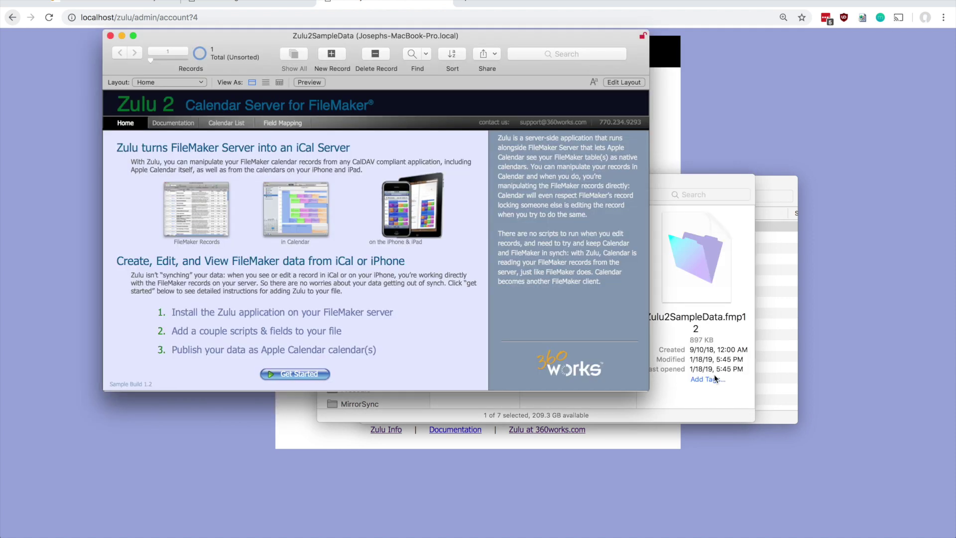